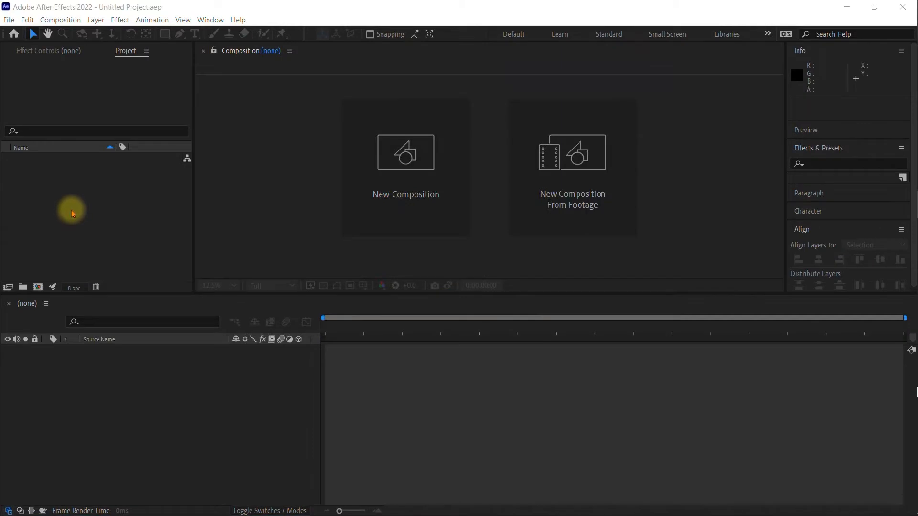
# Step: Import plane.png and Yellow_Butterfly.png from the Motion Paths folder into the project as footage
pyautogui.rightClick(68, 199)
pyautogui.moveTo(98, 253)
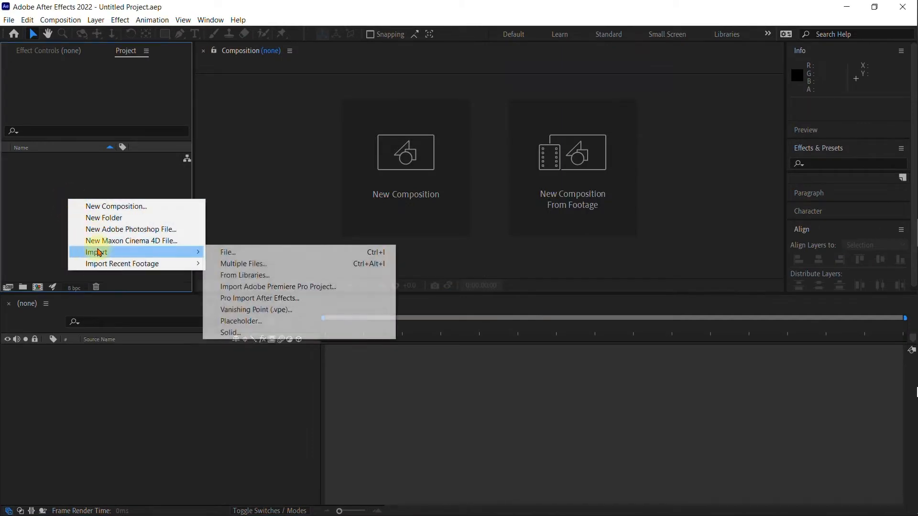
pyautogui.click(234, 253)
pyautogui.click(137, 159)
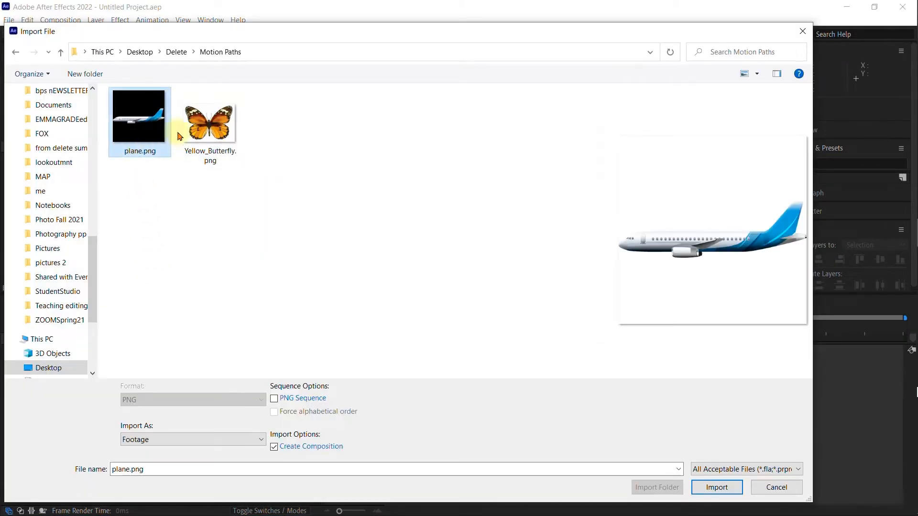
pyautogui.keyDown('ctrl'); pyautogui.click(209, 122); pyautogui.keyUp('ctrl')
pyautogui.click(716, 487)
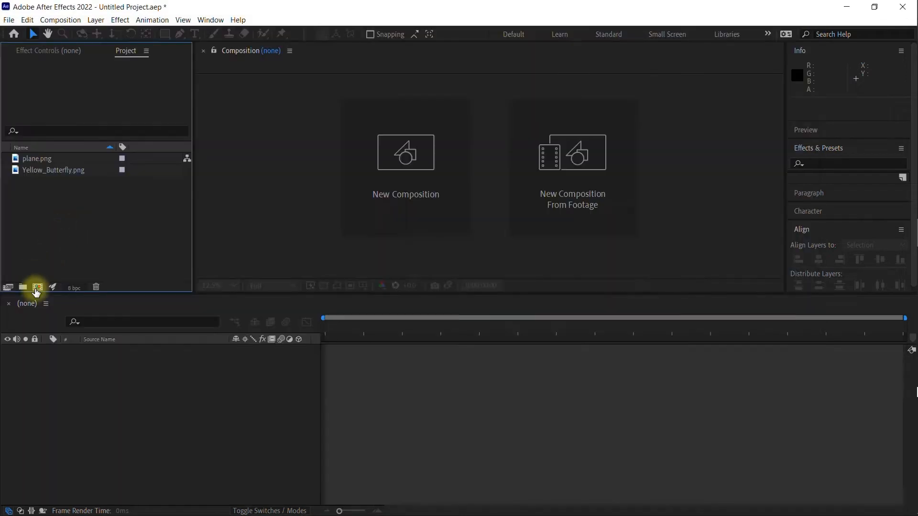
# Step: Create a new composition with the HDTV 1080 29.97 preset and a duration of 0:00:08:00
pyautogui.click(37, 286)
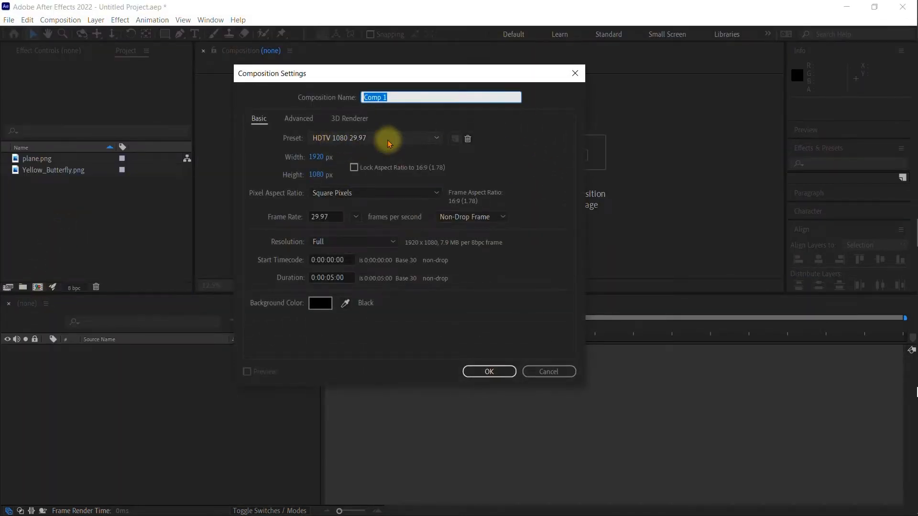
pyautogui.click(331, 277)
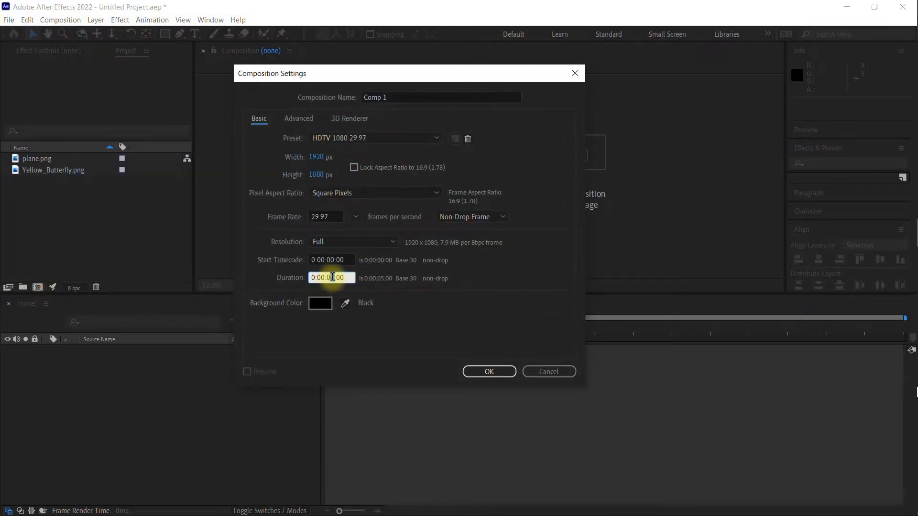
pyautogui.press('Return')
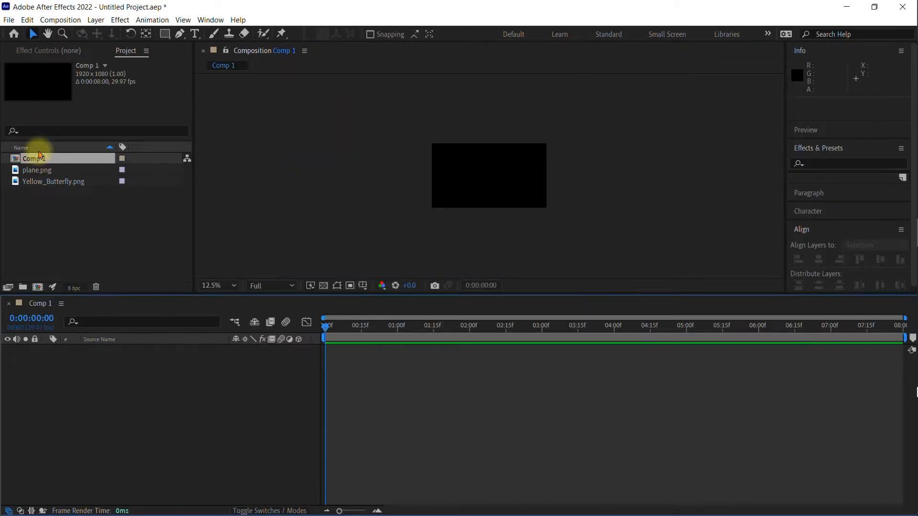
# Step: Place plane.png near the centre of the composition at about 928, 560 and reveal its Position property
pyautogui.click(12, 172)
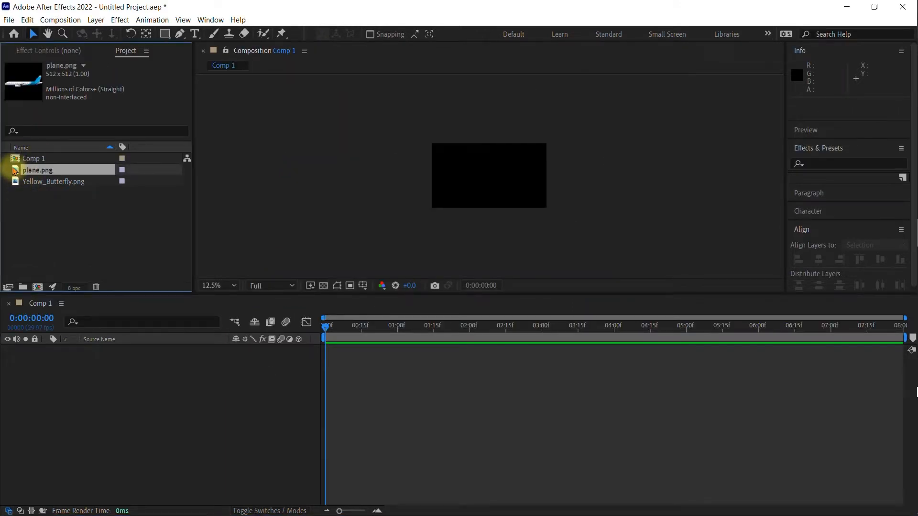
pyautogui.moveTo(15, 172); pyautogui.dragTo(487, 213)
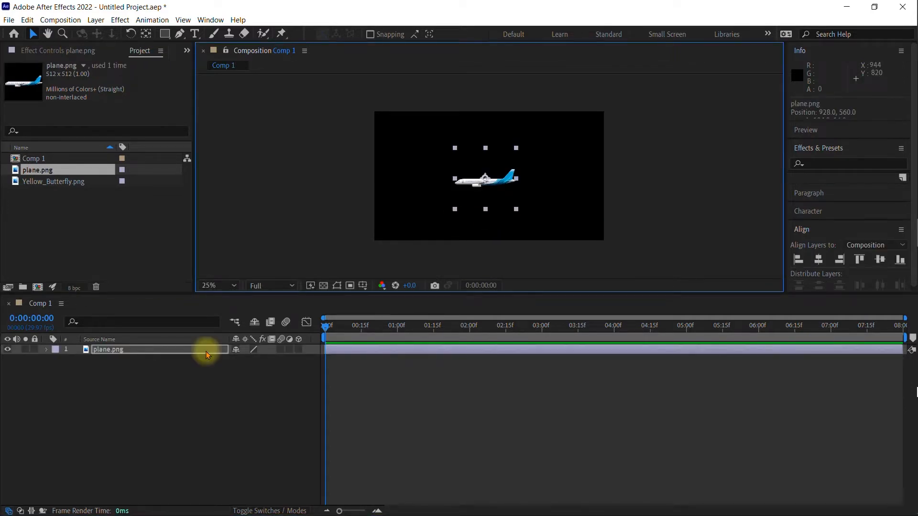
pyautogui.click(121, 354)
pyautogui.press('p')
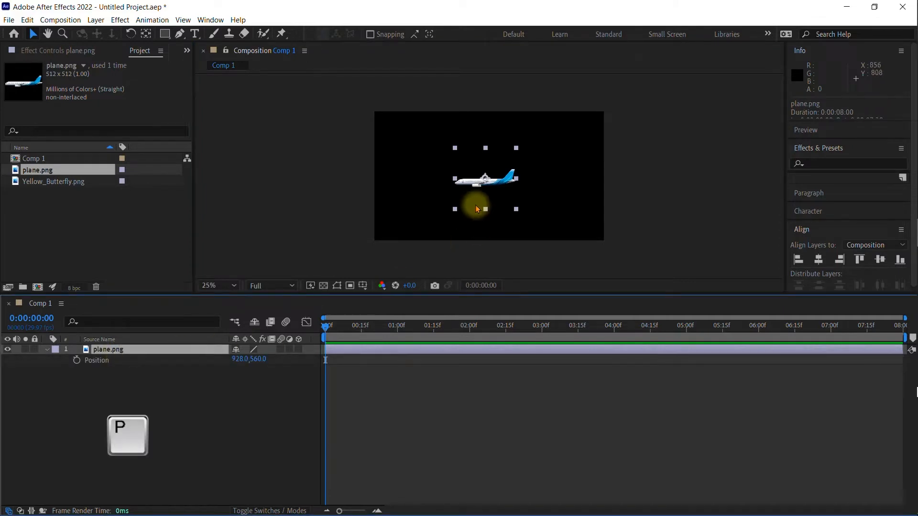
# Step: Move the plane beyond the frame's right edge to about 2396, 496 and set a Position keyframe at 0:00:00:00
pyautogui.click(467, 181)
pyautogui.moveTo(468, 186); pyautogui.dragTo(645, 178)
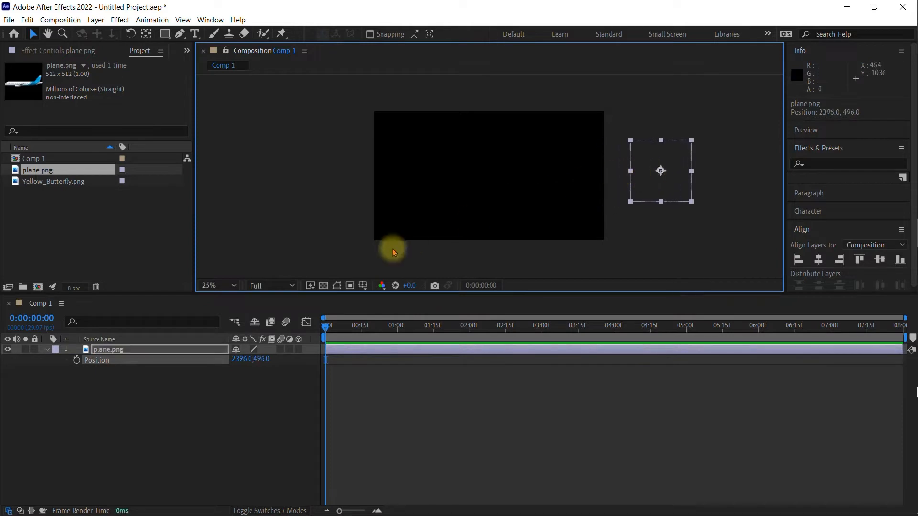
pyautogui.click(77, 360)
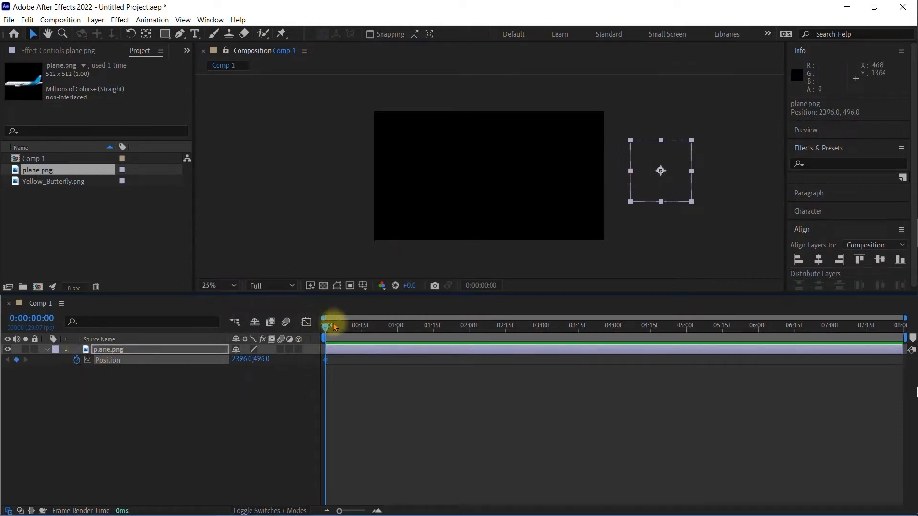
# Step: At 0:00:07:29, move the plane beyond the frame's left edge to about -548, 496 and preview the flight
pyautogui.moveTo(328, 327); pyautogui.dragTo(911, 375)
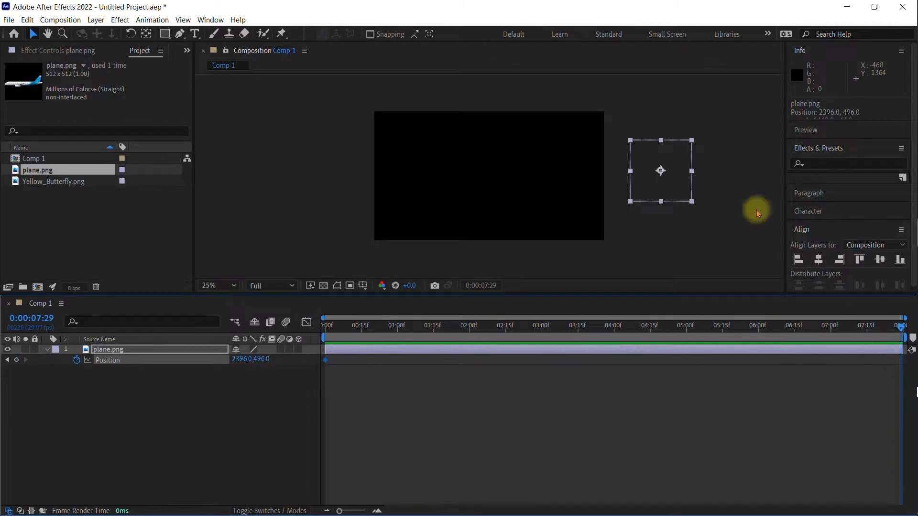
pyautogui.moveTo(648, 150); pyautogui.dragTo(297, 148)
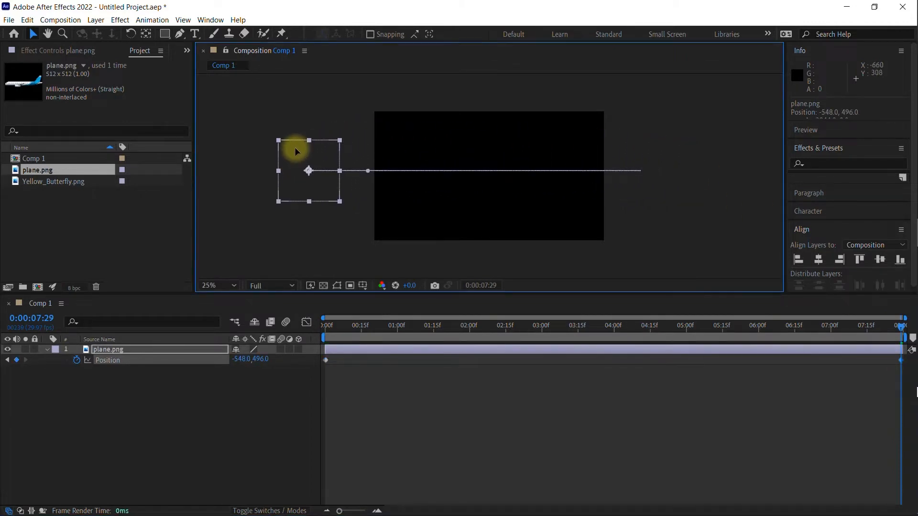
pyautogui.click(350, 323)
pyautogui.press('space')
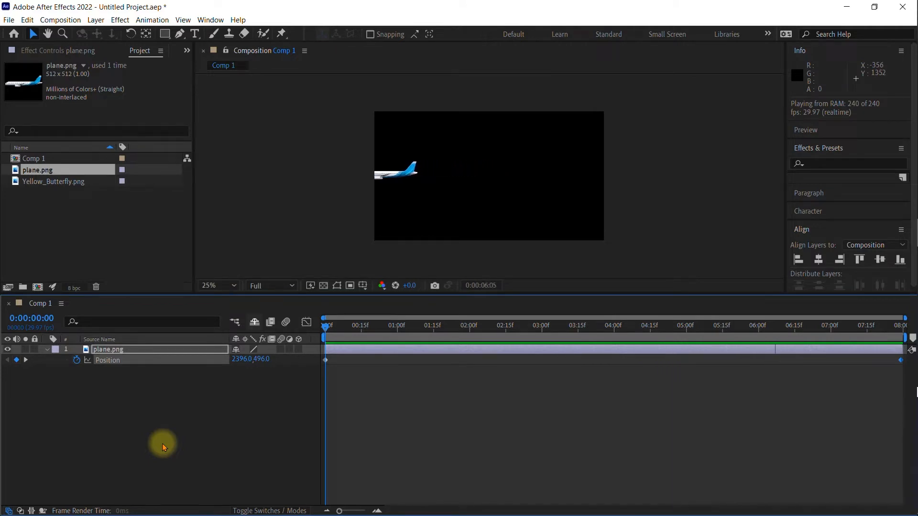
pyautogui.press('space')
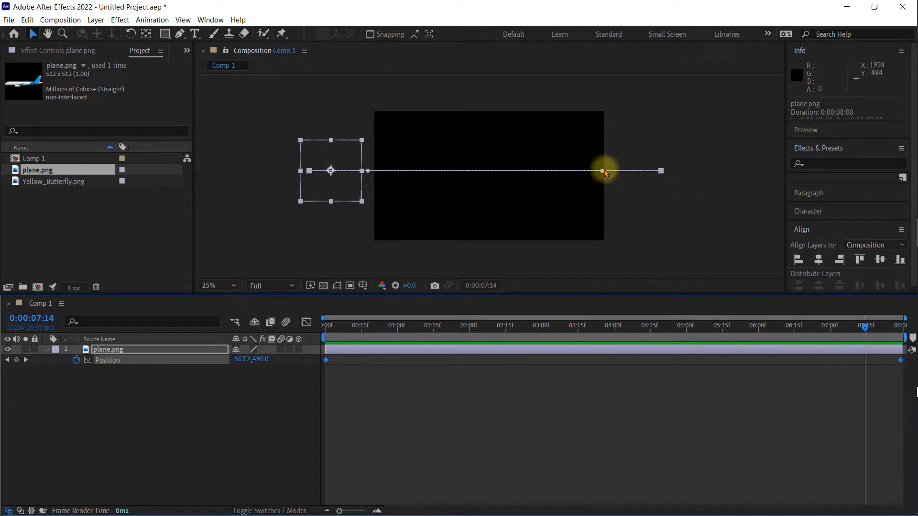
# Step: Bend the plane's motion path into an S-curve, raising the start handle and lowering the end handle, and preview it
pyautogui.moveTo(603, 172); pyautogui.dragTo(592, 94)
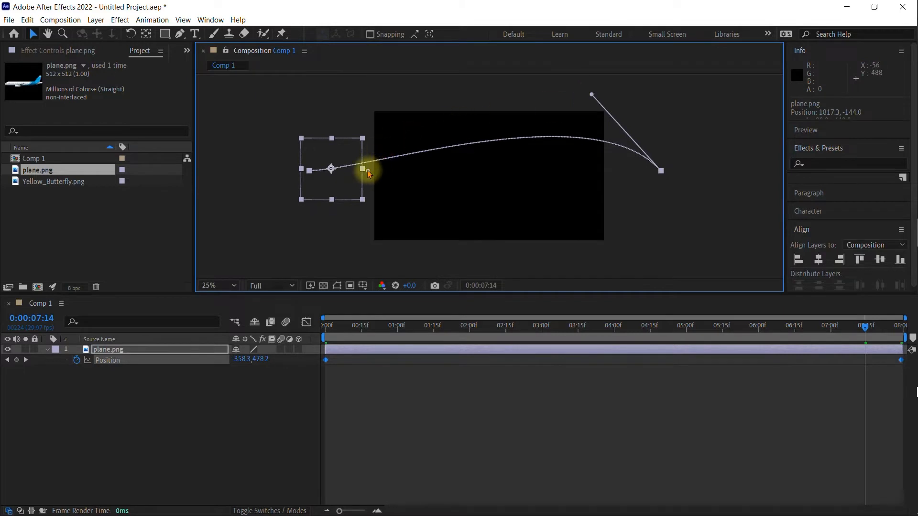
pyautogui.moveTo(367, 171); pyautogui.dragTo(374, 246)
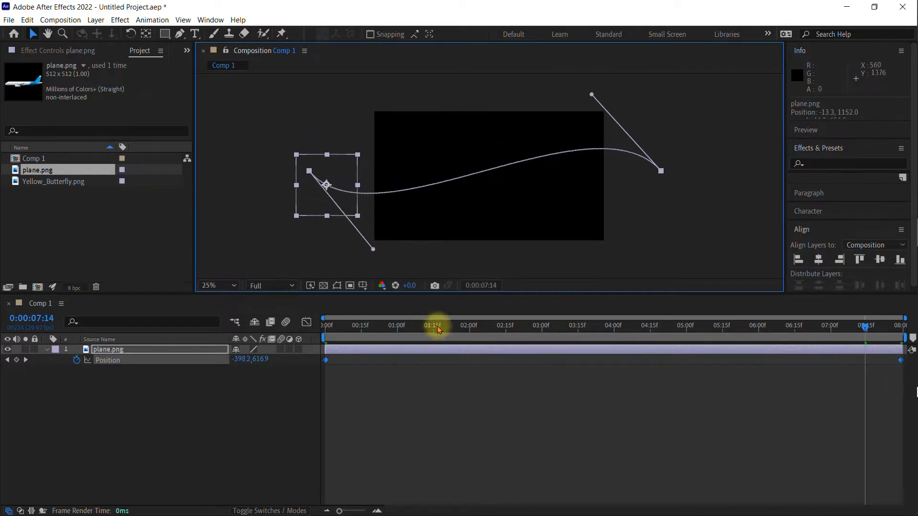
pyautogui.moveTo(437, 324); pyautogui.dragTo(330, 324)
pyautogui.press('space')
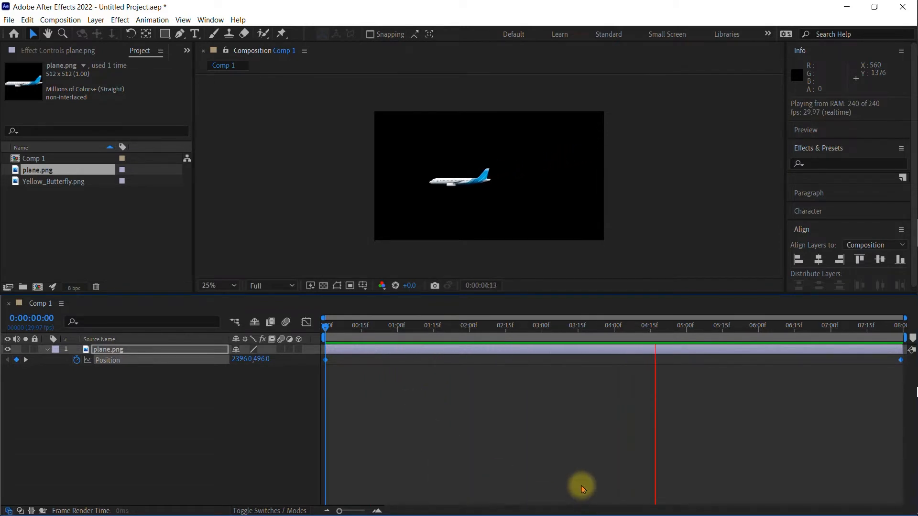
# Step: At 0:00:03:01, move the plane up to the frame's upper edge at about 1289, 49 to add a Position keyframe
pyautogui.click(508, 326)
pyautogui.moveTo(525, 331); pyautogui.dragTo(544, 325)
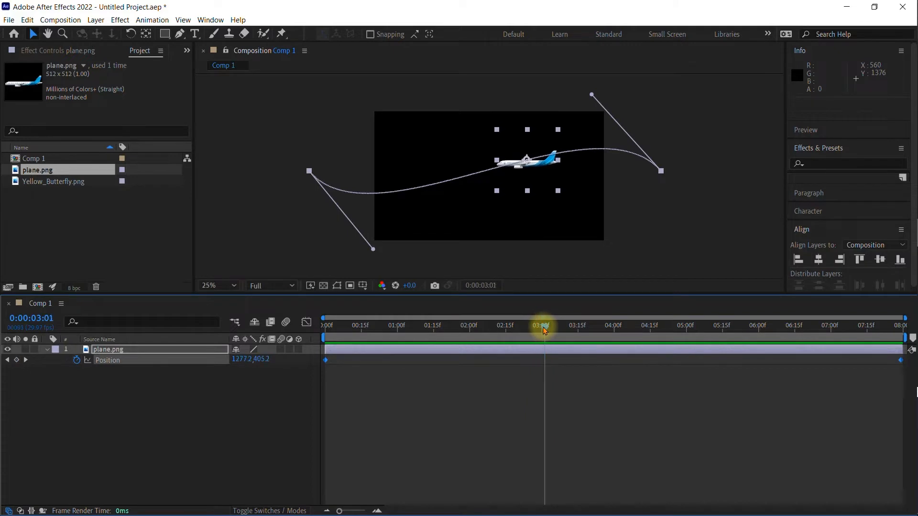
pyautogui.moveTo(529, 164); pyautogui.dragTo(530, 117)
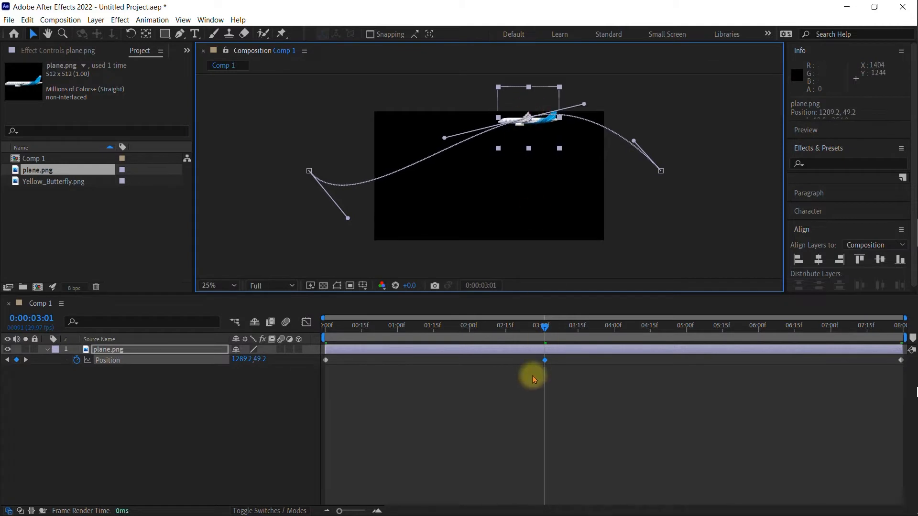
# Step: At 0:00:06:04, try moving the plane down to the frame's lower edge at about 478, 1030 and preview the flight
pyautogui.moveTo(547, 329); pyautogui.dragTo(768, 329)
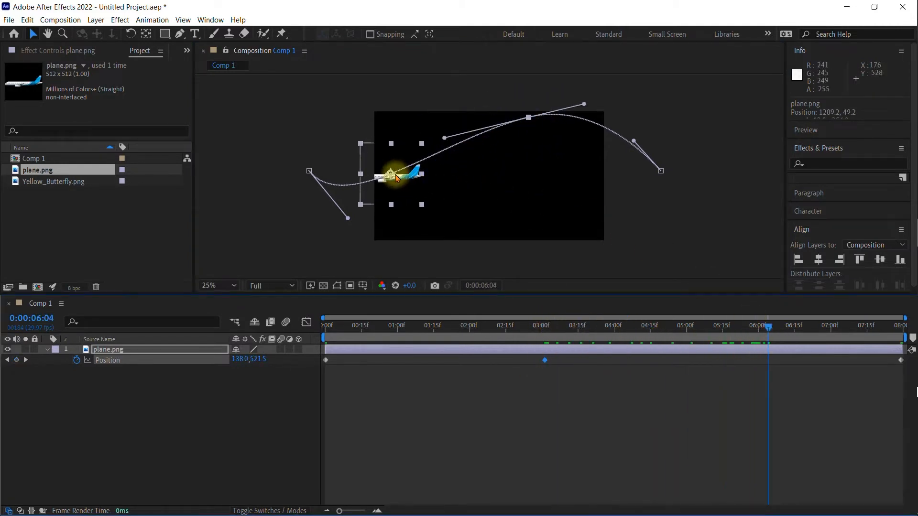
pyautogui.moveTo(409, 181); pyautogui.dragTo(436, 238)
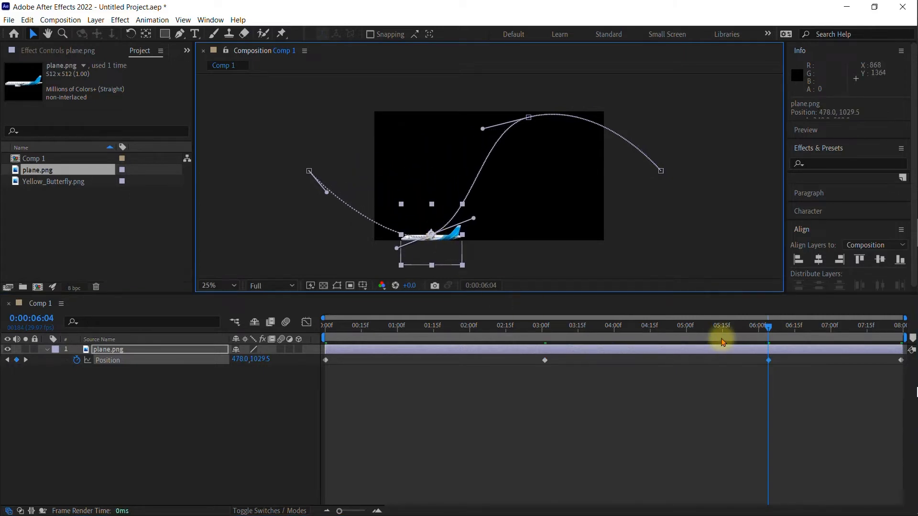
pyautogui.press('space')
pyautogui.press('space')
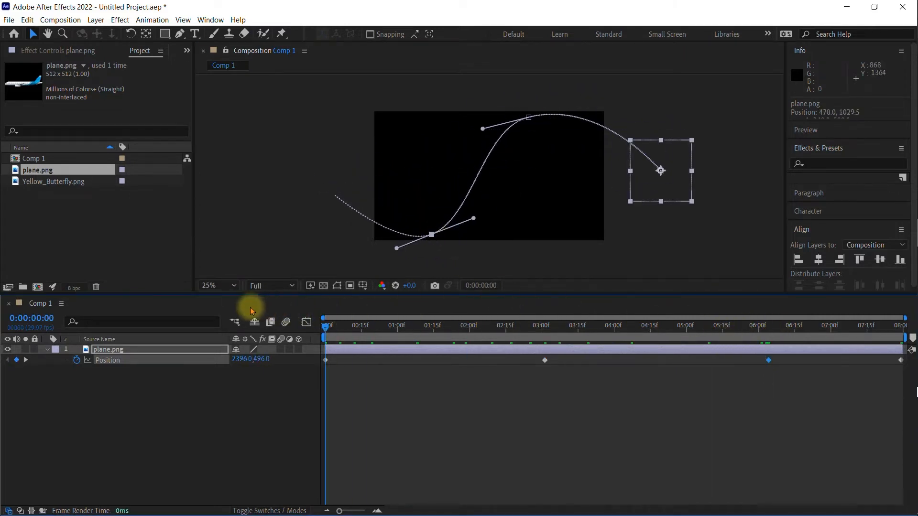
pyautogui.press('space')
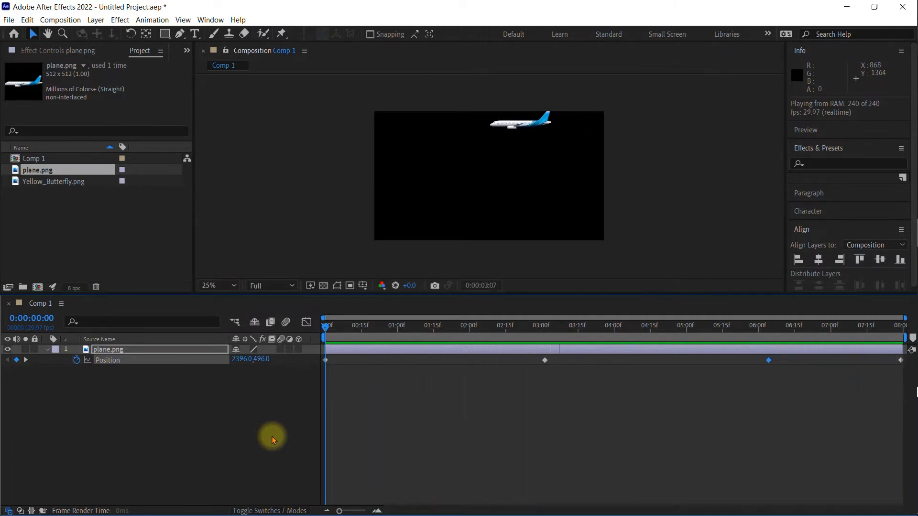
# Step: Select the plane's Position keyframes, set the layer's Auto-Orientation to Orient Along Path, and preview the flight from the start
pyautogui.click(112, 362)
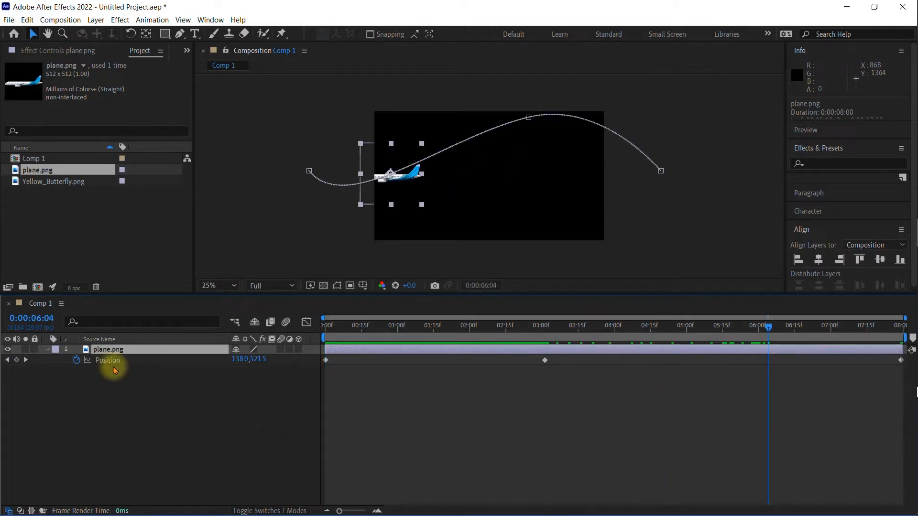
pyautogui.click(112, 367)
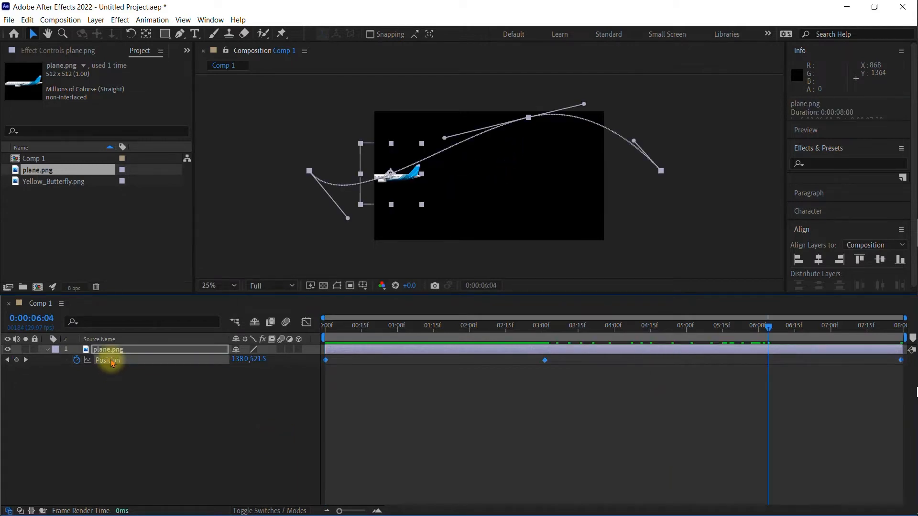
pyautogui.click(95, 19)
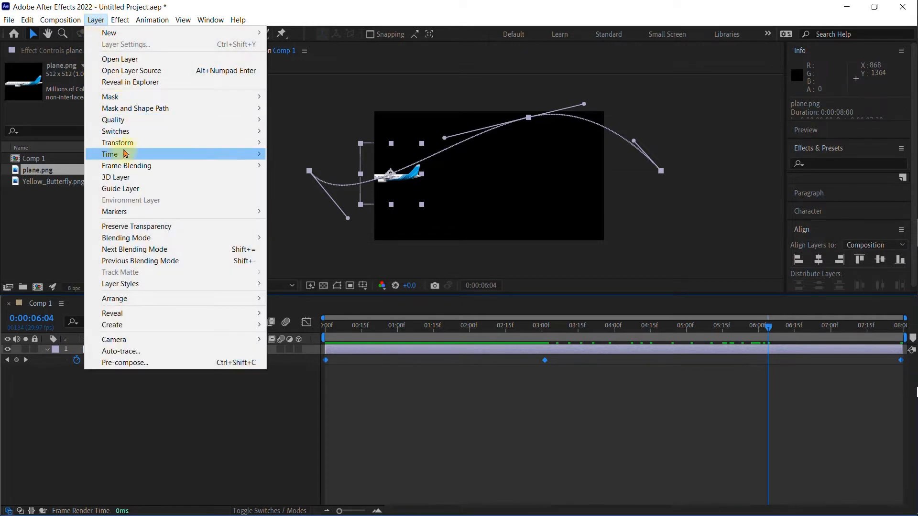
pyautogui.moveTo(123, 142)
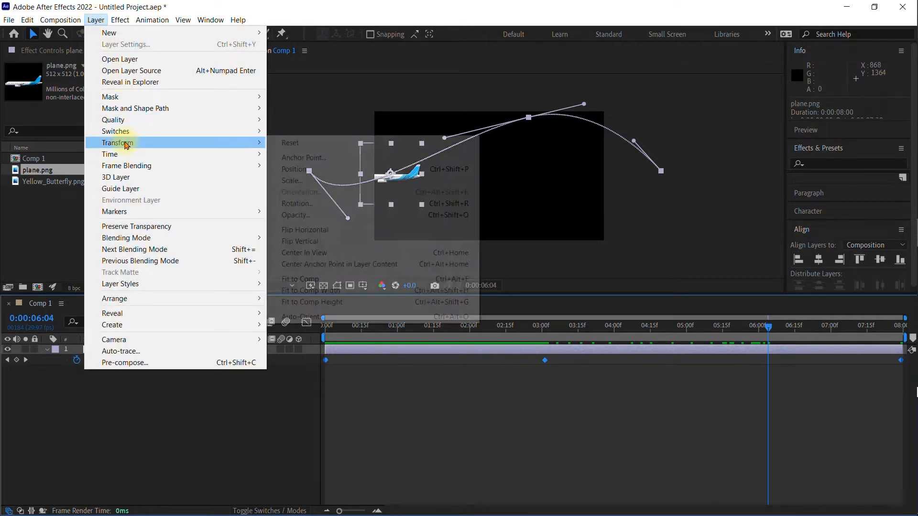
pyautogui.click(339, 319)
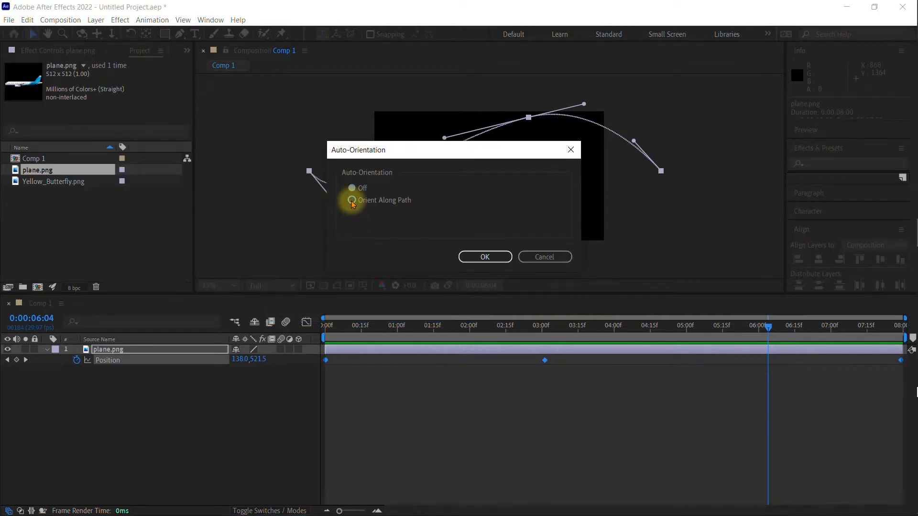
pyautogui.click(481, 257)
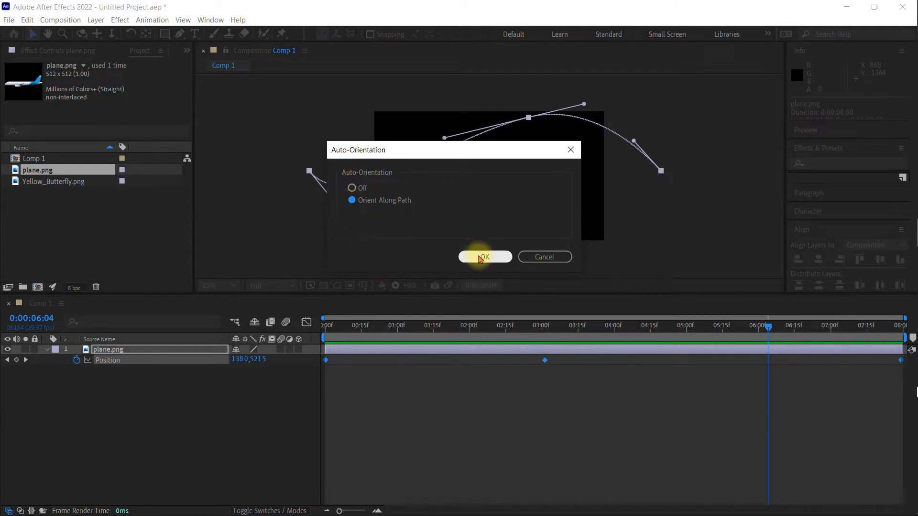
pyautogui.moveTo(443, 326); pyautogui.dragTo(291, 327)
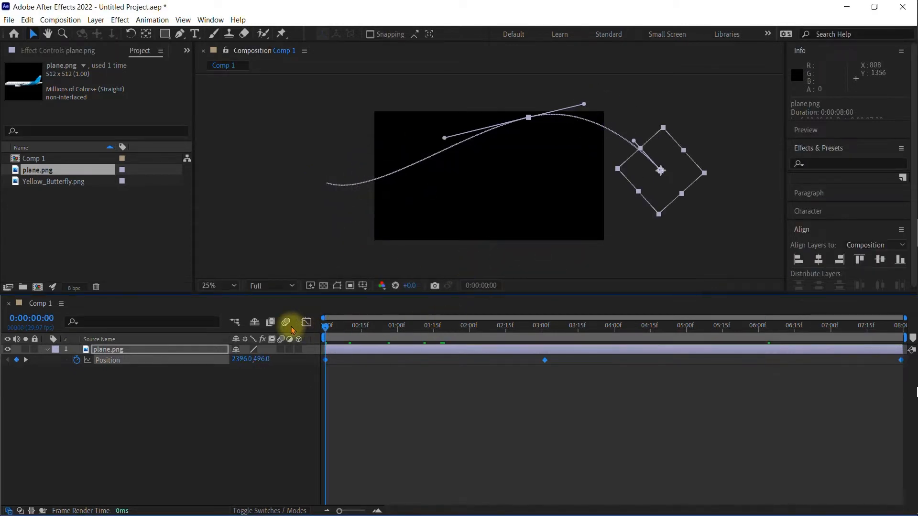
pyautogui.press('space')
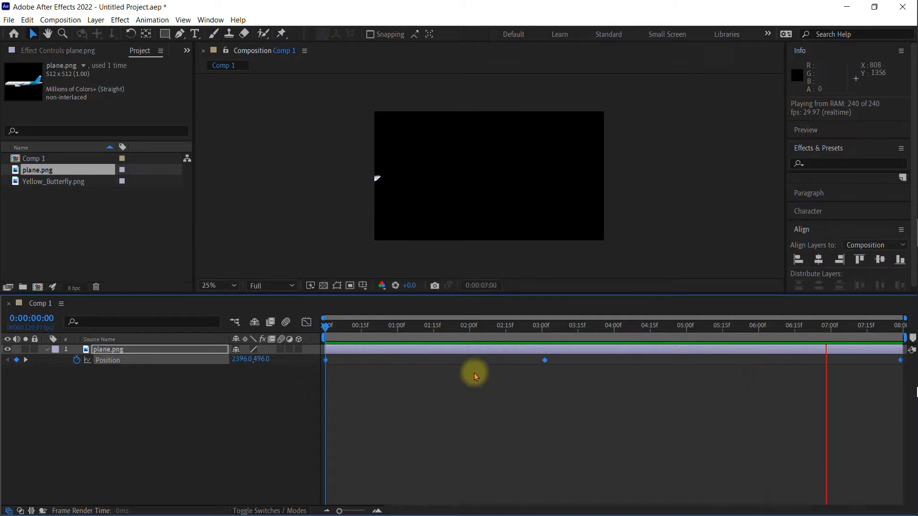
# Step: Rotate the plane layer to 186° so its nose points along the path, and preview the flight from the start
pyautogui.click(492, 329)
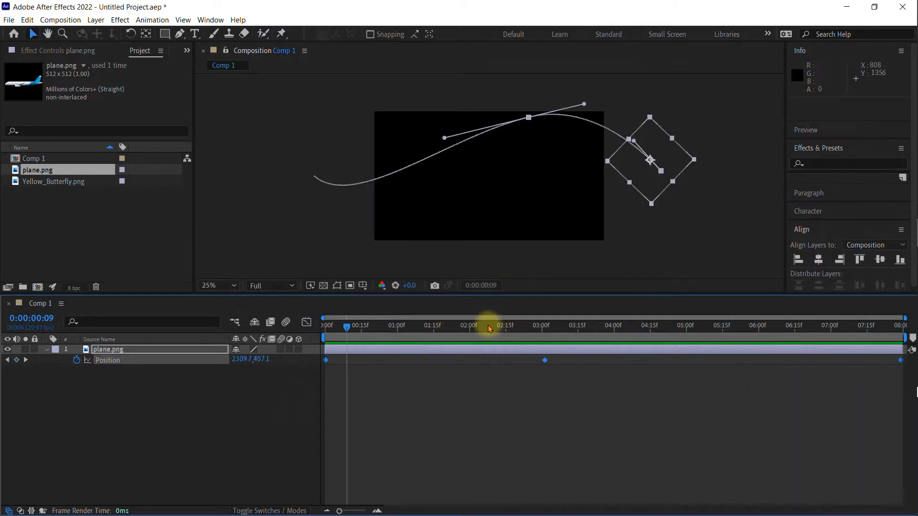
pyautogui.click(548, 329)
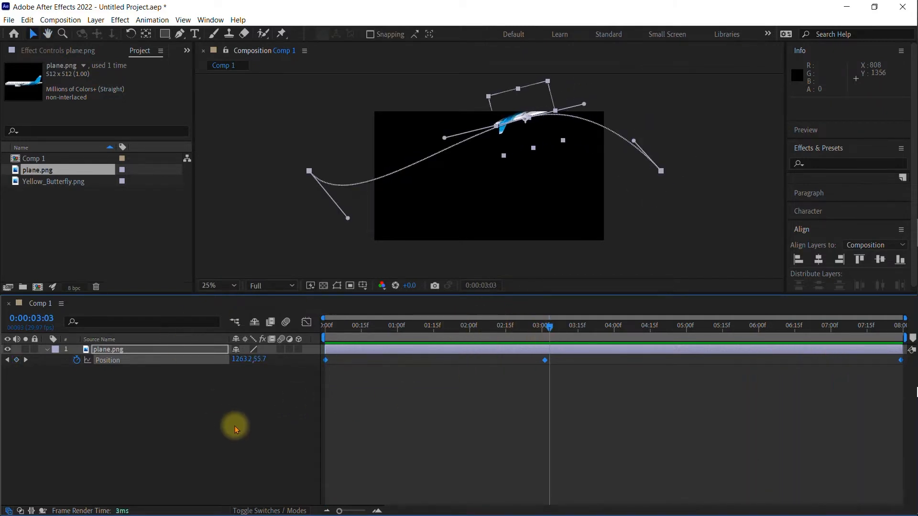
pyautogui.press('r')
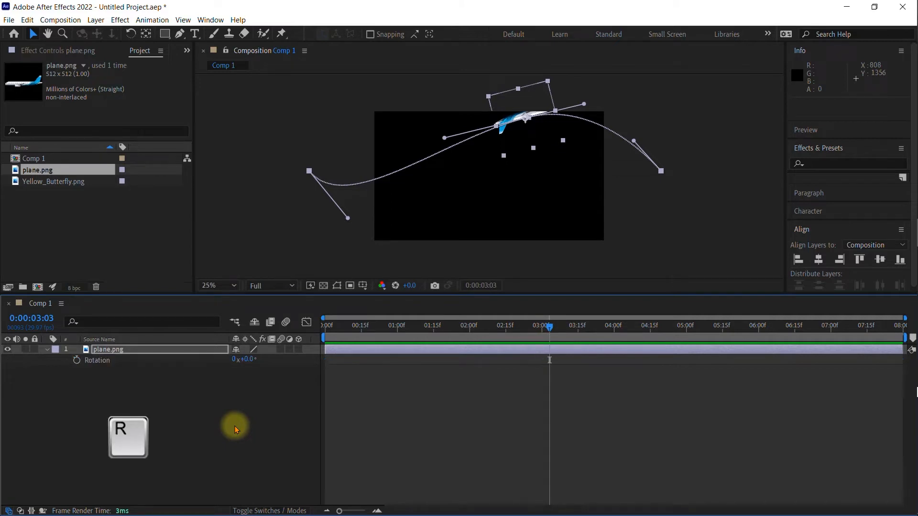
pyautogui.moveTo(250, 363); pyautogui.dragTo(346, 346)
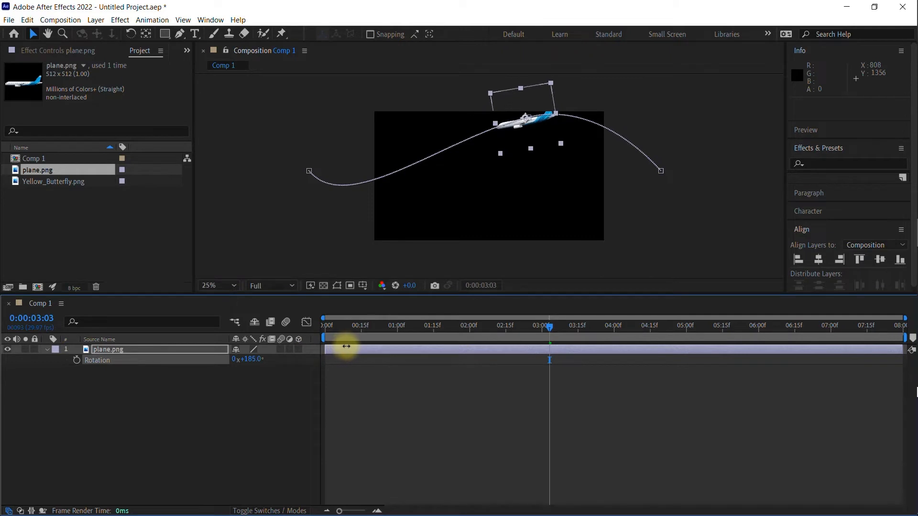
pyautogui.moveTo(492, 327); pyautogui.dragTo(324, 323)
pyautogui.click(272, 414)
pyautogui.press('space')
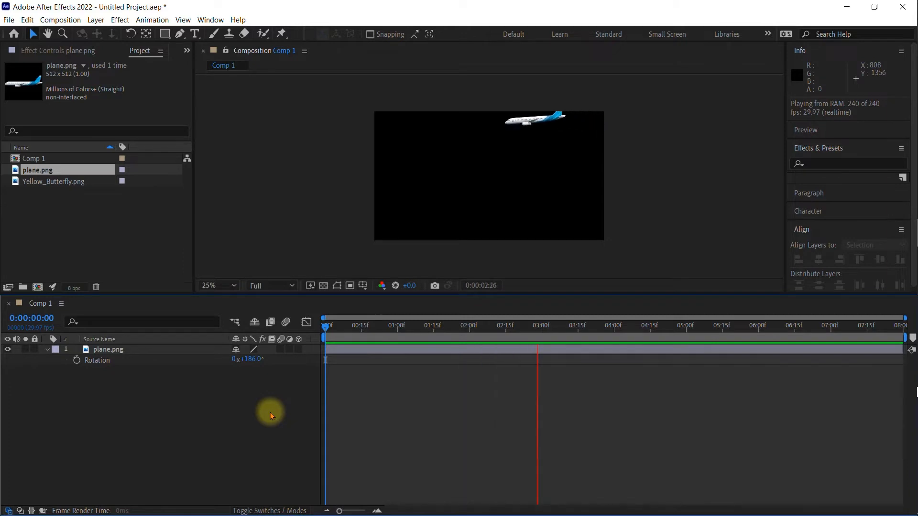
# Step: Create a new 1920 x 1080, 8-second composition named "sketch plane"
pyautogui.click(67, 257)
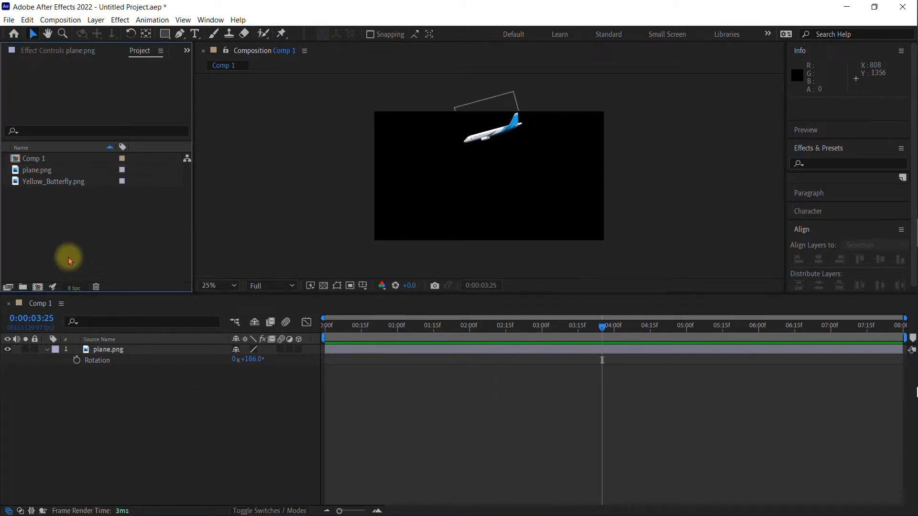
pyautogui.click(36, 287)
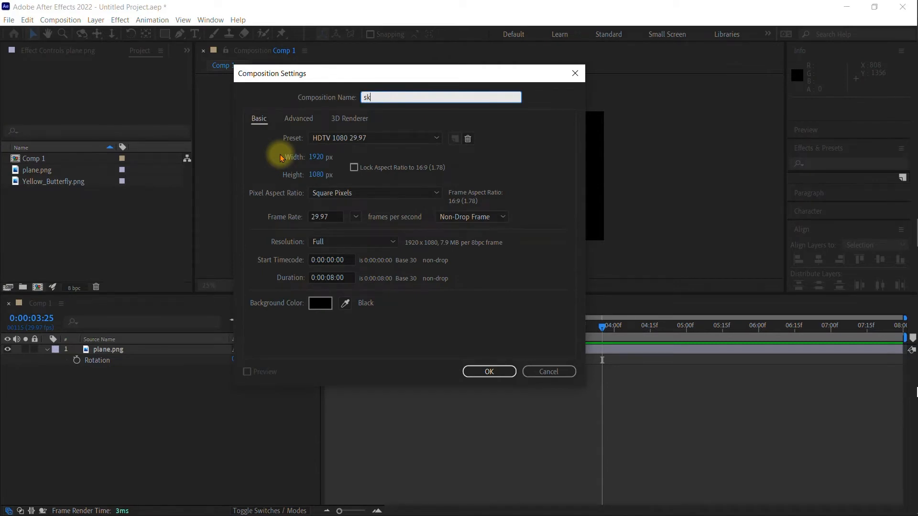
pyautogui.write('sketch plane')
pyautogui.press('Return')
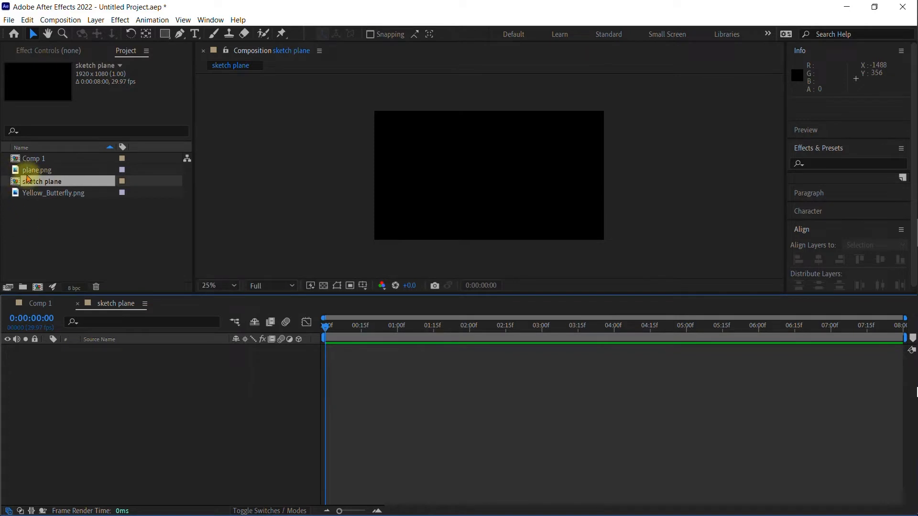
# Step: Place plane.png in the centre of the sketch plane composition and scale it down to 42%
pyautogui.moveTo(19, 171); pyautogui.dragTo(488, 175)
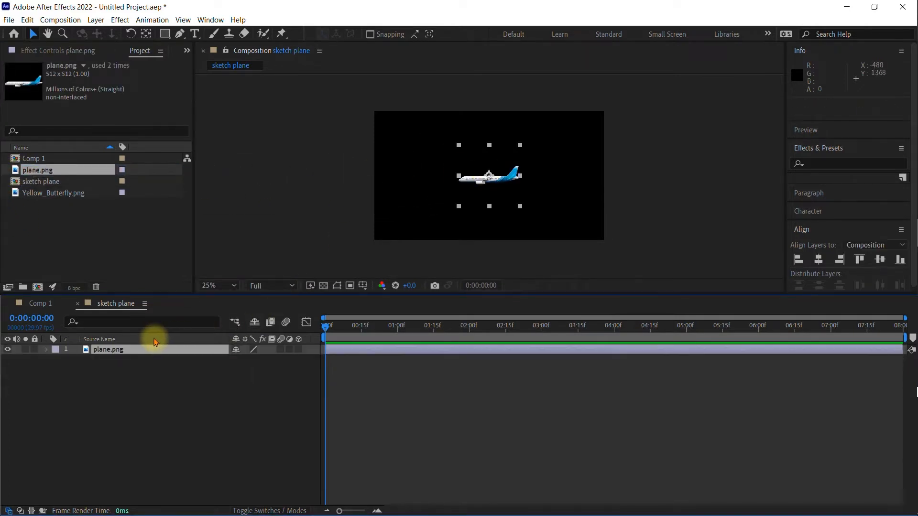
pyautogui.press('s')
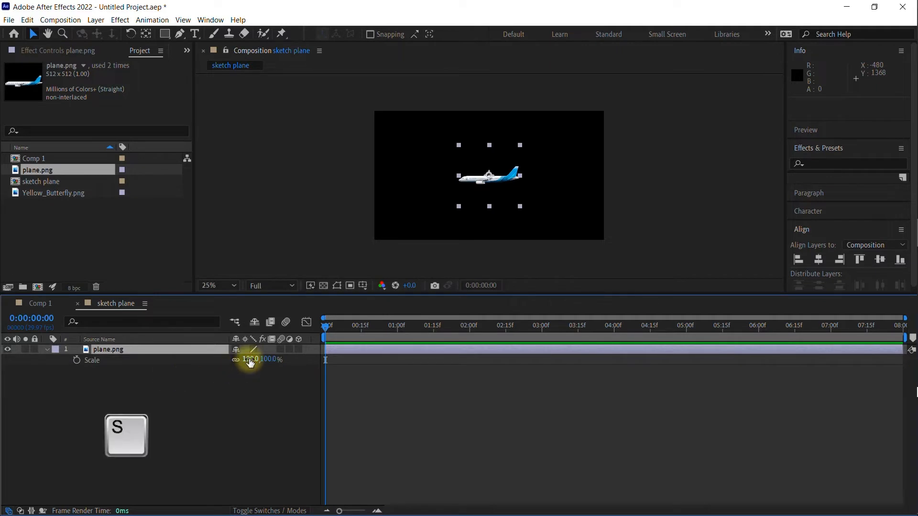
pyautogui.moveTo(248, 359); pyautogui.dragTo(213, 362)
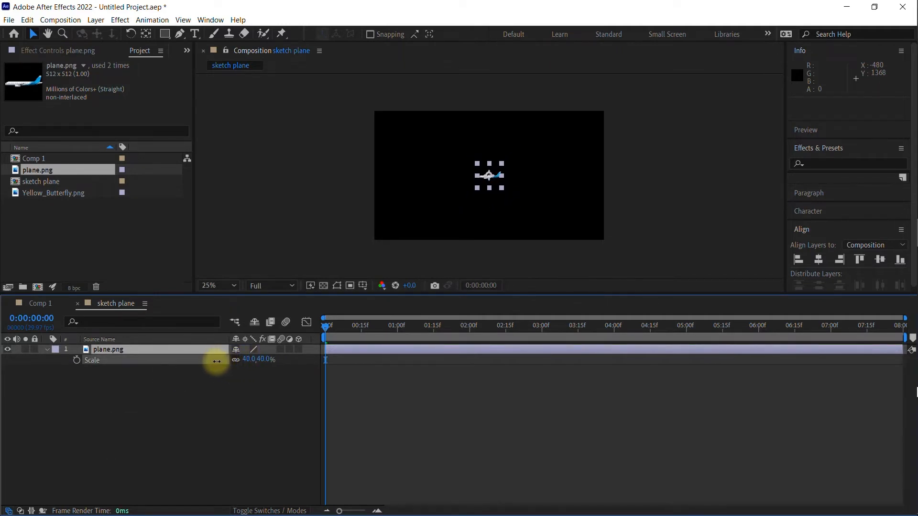
pyautogui.click(201, 396)
pyautogui.click(226, 236)
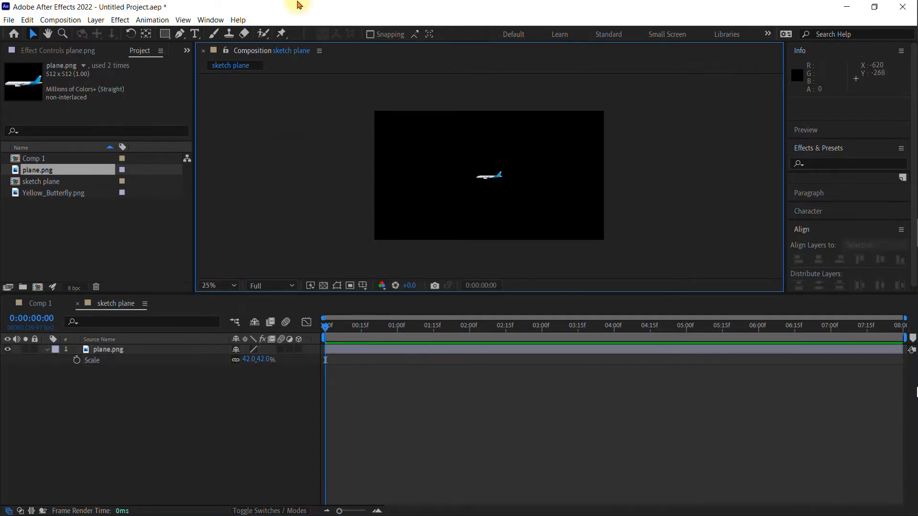
# Step: Switch to the All Panels workspace and show the Motion Sketch settings
pyautogui.click(210, 19)
pyautogui.moveTo(385, 32)
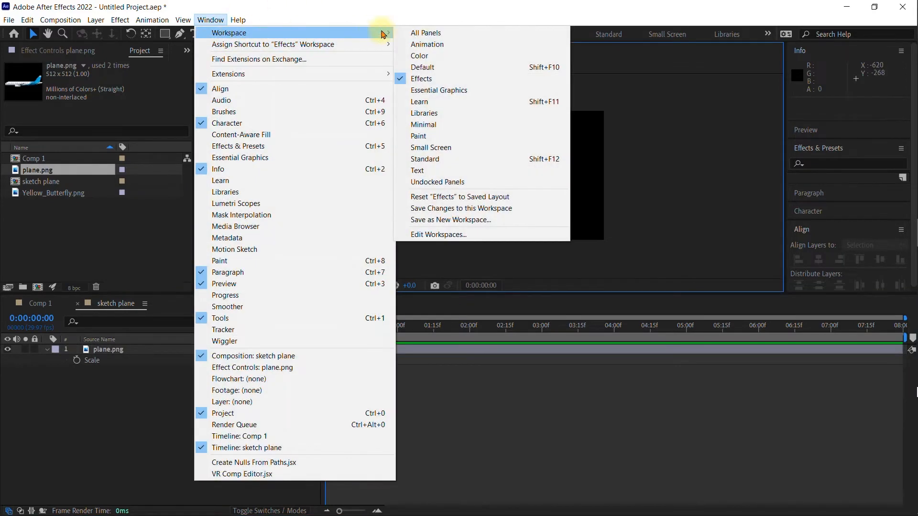
pyautogui.click(427, 33)
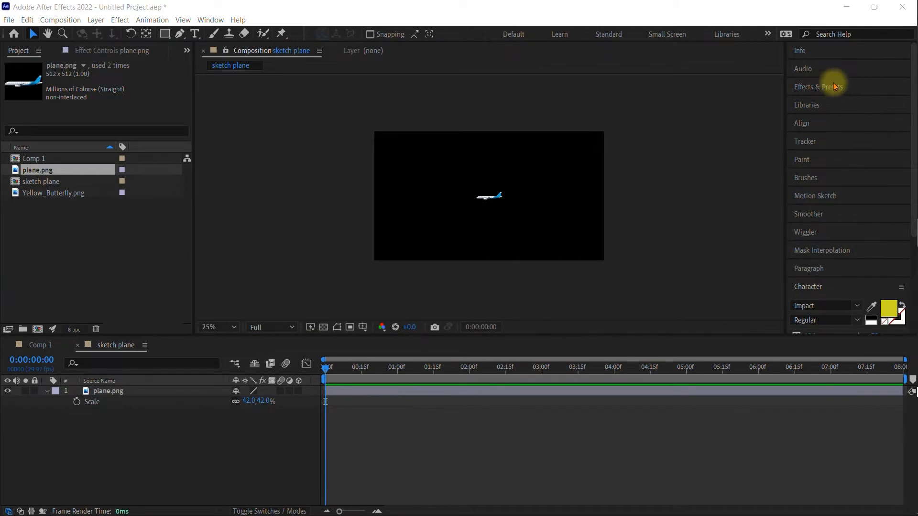
pyautogui.click(822, 196)
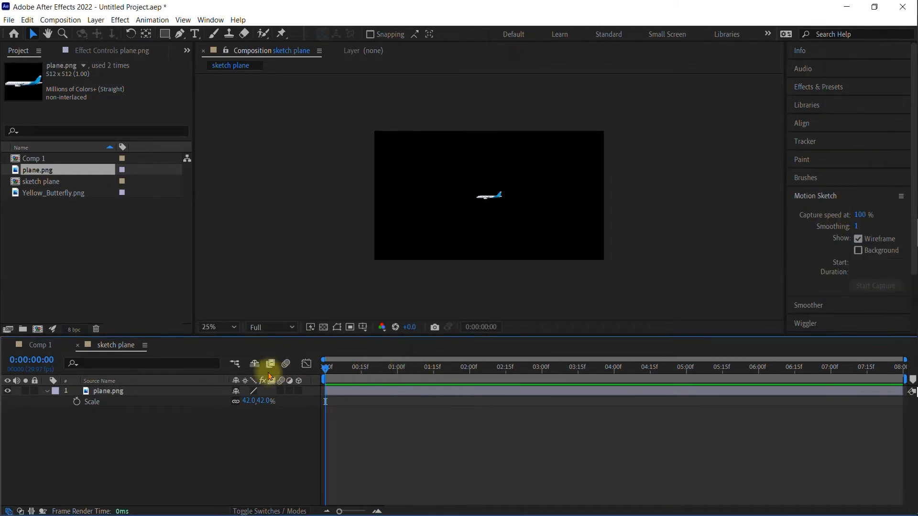
# Step: Move the plane just outside the frame's right edge, to about 2064, 516, with its Position property revealed
pyautogui.click(89, 395)
pyautogui.click(91, 392)
pyautogui.press('p')
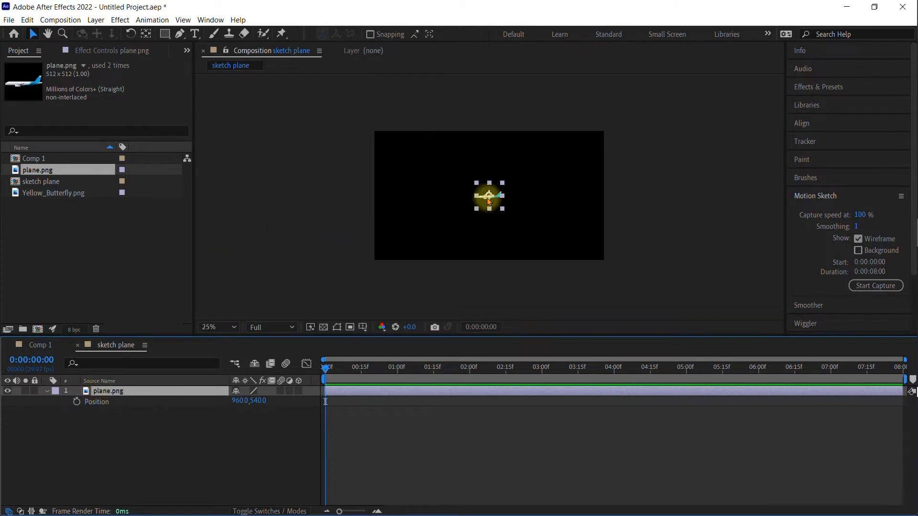
pyautogui.moveTo(498, 198); pyautogui.dragTo(630, 196)
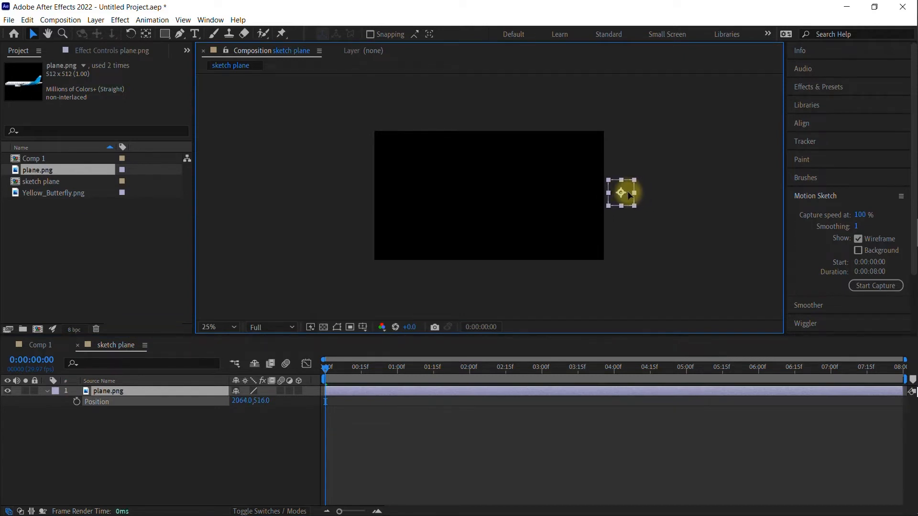
# Step: Capture a looping Motion Sketch path for the plane from beyond the frame's right edge to beyond its left edge, and preview it
pyautogui.click(879, 286)
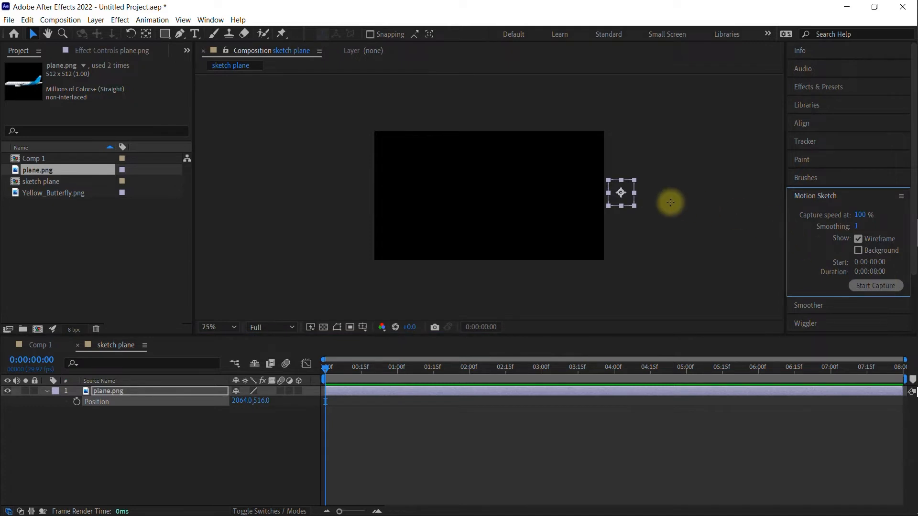
pyautogui.moveTo(627, 189)
pyautogui.mouseDown()
pyautogui.moveTo(611, 164)
pyautogui.moveTo(545, 148)
pyautogui.moveTo(509, 159)
pyautogui.moveTo(469, 206)
pyautogui.moveTo(416, 197)
pyautogui.moveTo(420, 163)
pyautogui.moveTo(444, 146)
pyautogui.moveTo(486, 156)
pyautogui.moveTo(518, 188)
pyautogui.moveTo(508, 219)
pyautogui.moveTo(436, 238)
pyautogui.moveTo(372, 236)
pyautogui.mouseUp()
pyautogui.moveTo(329, 221); pyautogui.dragTo(328, 218)
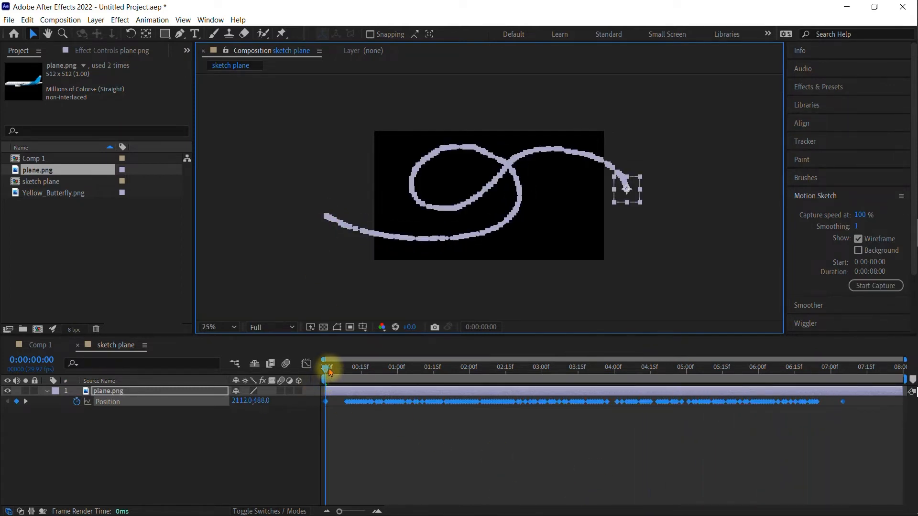
pyautogui.moveTo(329, 371); pyautogui.dragTo(298, 446)
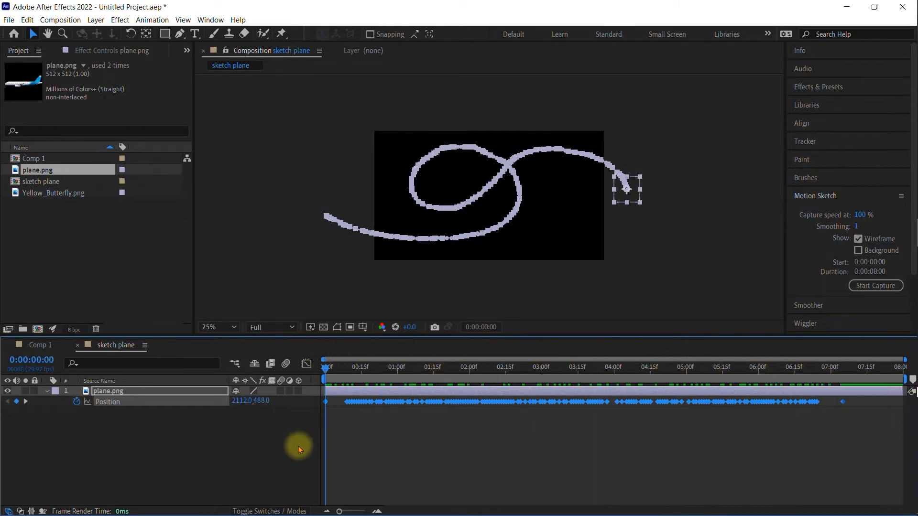
pyautogui.press('space')
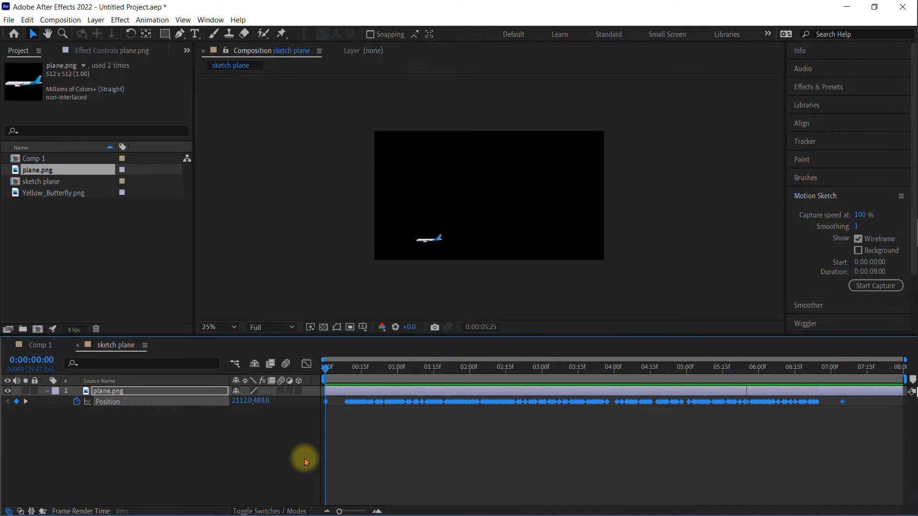
pyautogui.press('space')
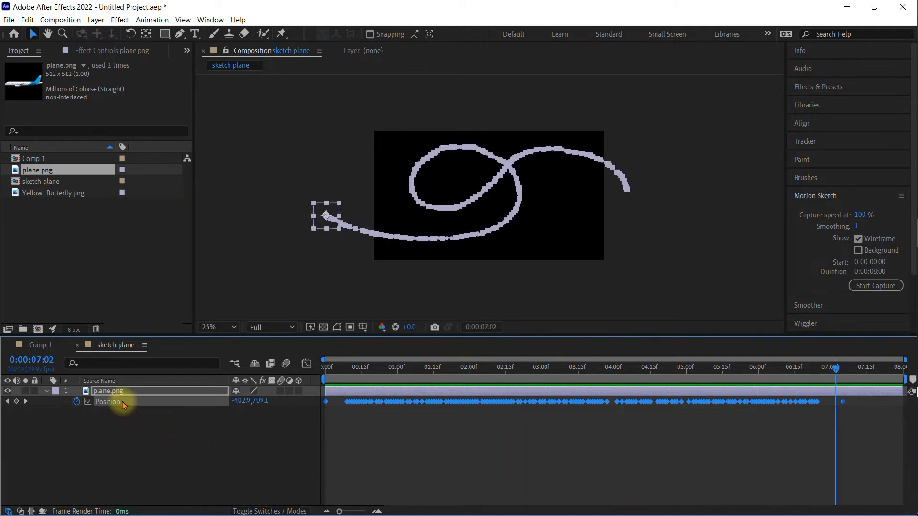
# Step: Apply the Smoother to the plane's Position keyframes on the Spatial Path with a tolerance of 30, and preview the flight
pyautogui.click(805, 197)
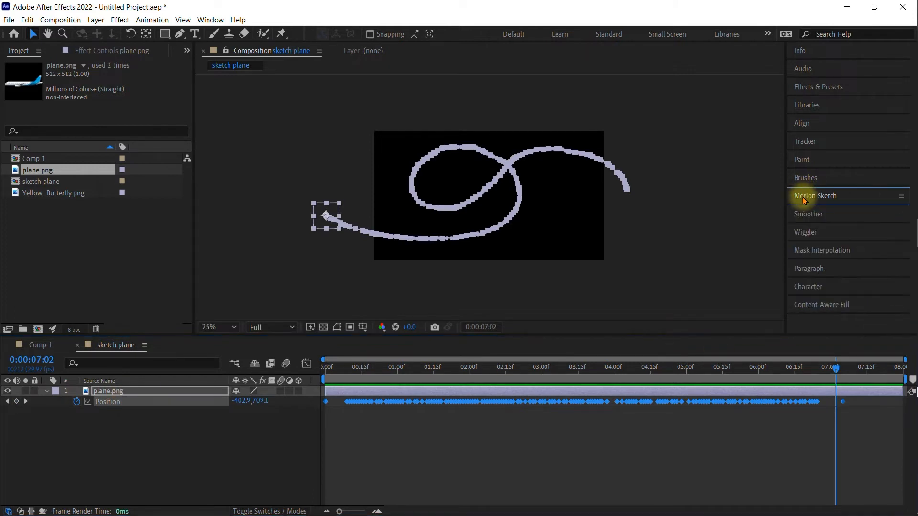
pyautogui.click(818, 215)
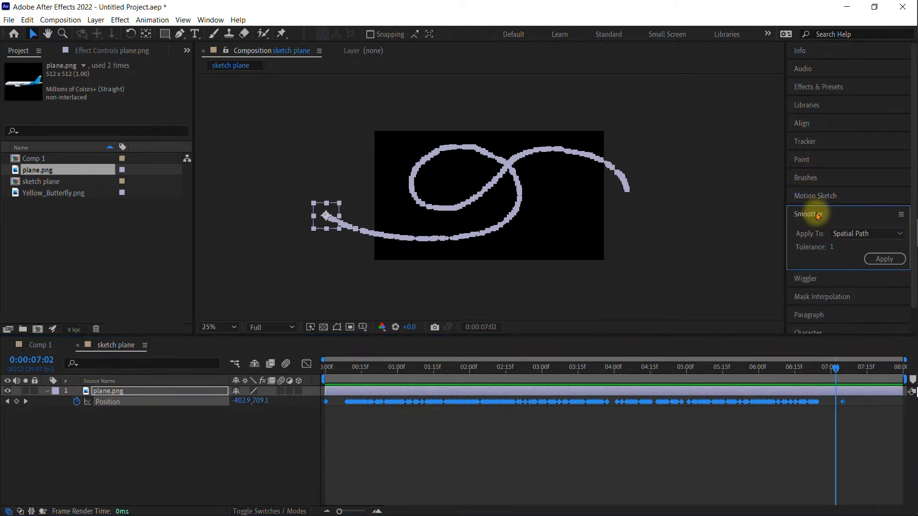
pyautogui.click(845, 233)
pyautogui.click(845, 235)
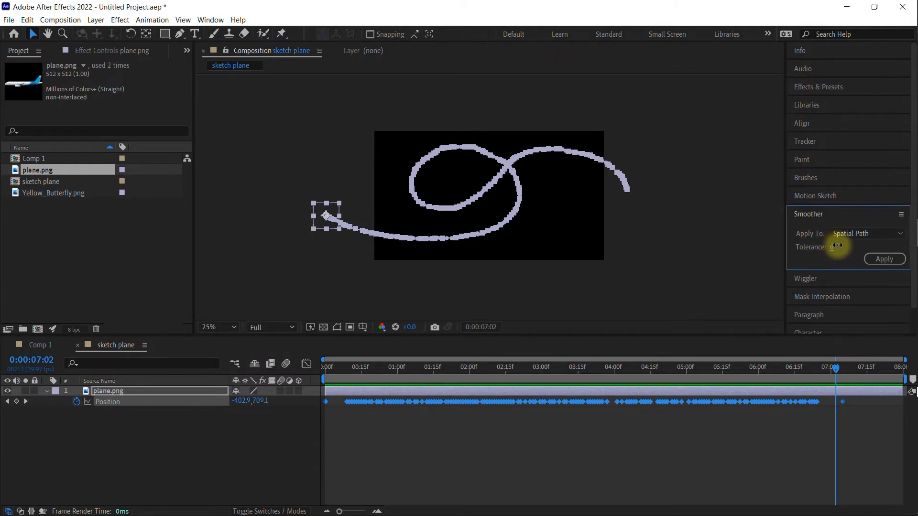
pyautogui.moveTo(850, 244); pyautogui.dragTo(846, 244)
pyautogui.click(883, 260)
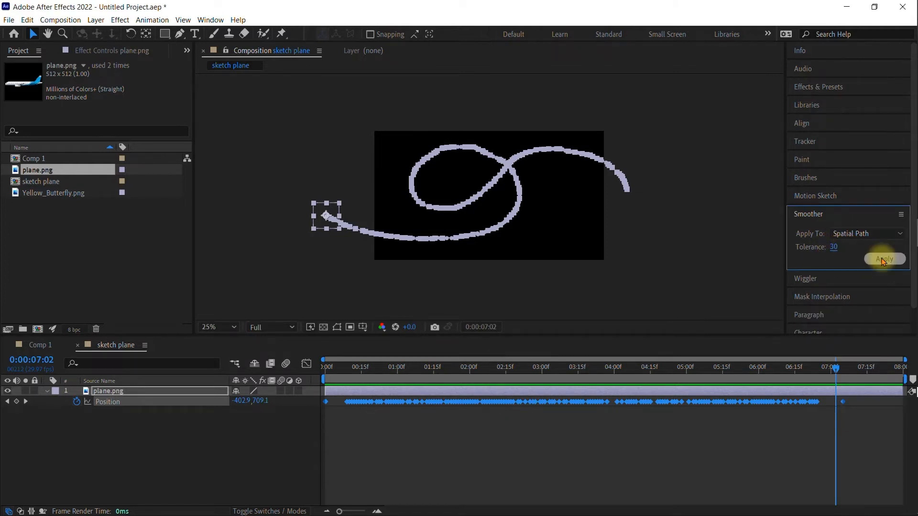
pyautogui.click(511, 367)
pyautogui.press('Home')
pyautogui.click(271, 440)
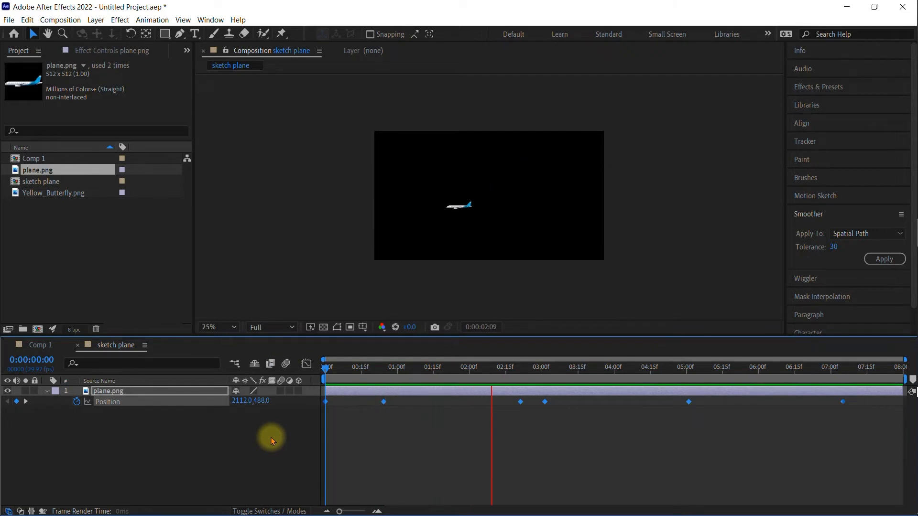
# Step: Discard the sketched plane layer, place plane.png in the frame again, and scale it to 51%
pyautogui.click(117, 393)
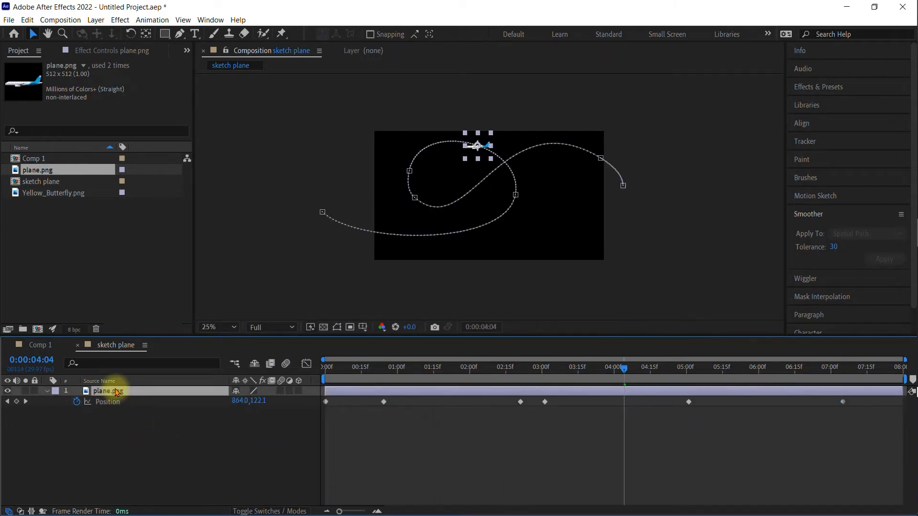
pyautogui.hotkey('ctrl', 'z')
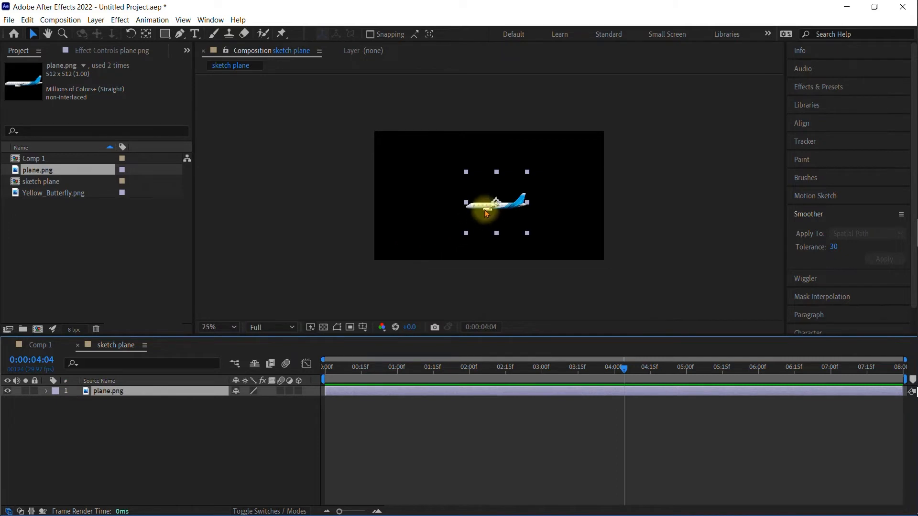
pyautogui.press('s')
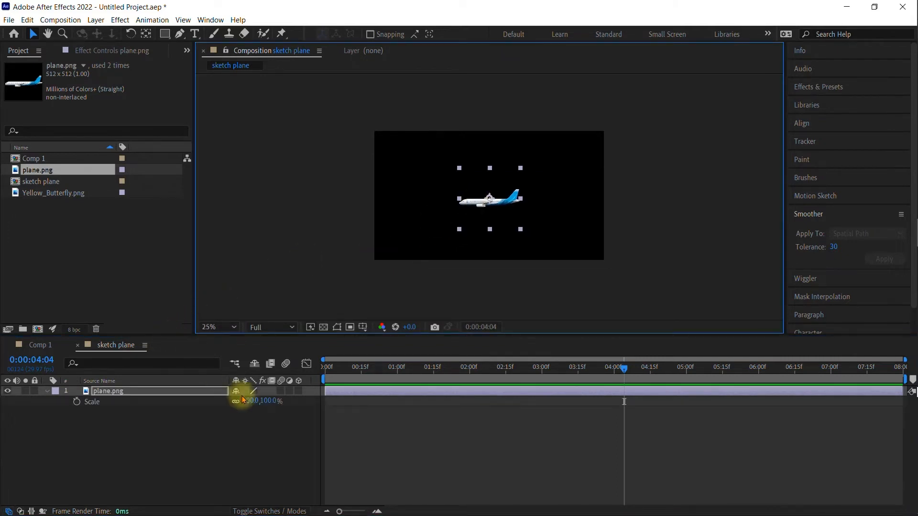
pyautogui.moveTo(245, 402); pyautogui.dragTo(215, 401)
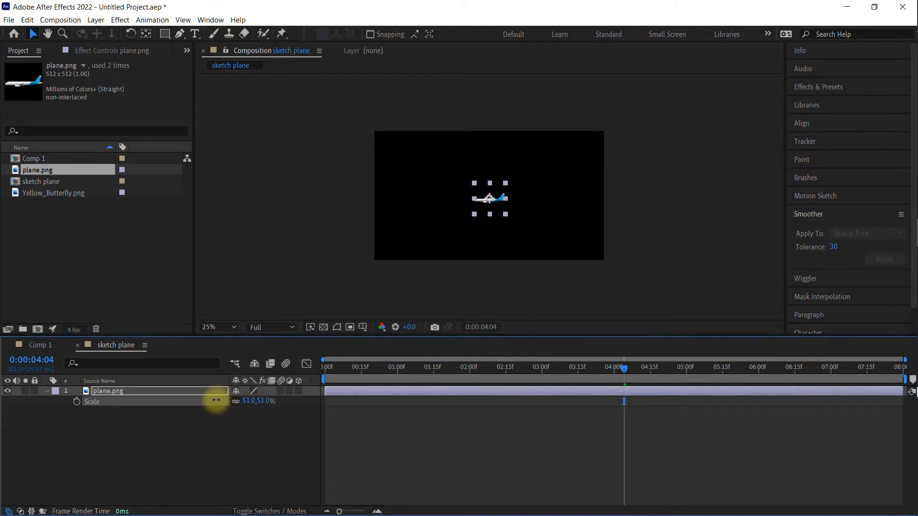
# Step: Reveal the plane's Position and move it just beyond the frame's right edge, to about 2164, 468
pyautogui.click(106, 391)
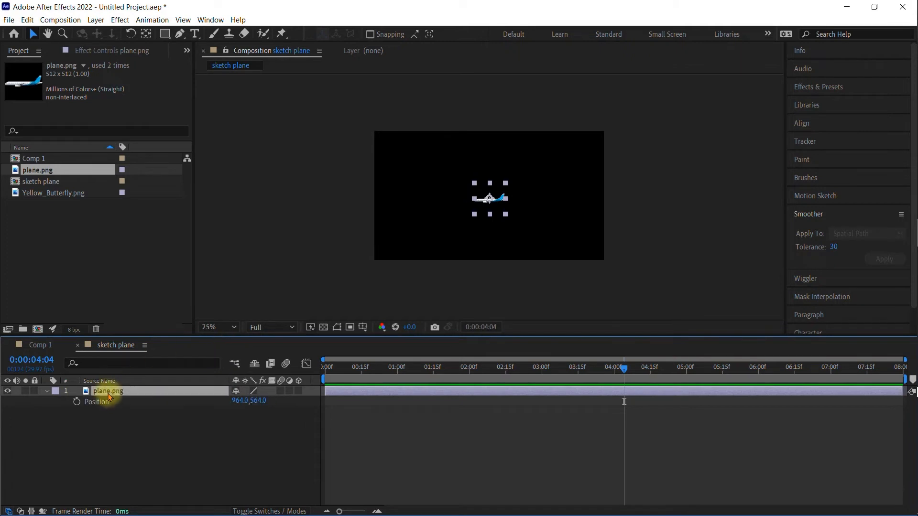
pyautogui.press('p')
pyautogui.moveTo(480, 202); pyautogui.dragTo(624, 191)
# Step: Set Motion Sketch smoothing to 30 and capture a looping path that carries the plane across and out past the frame's left edge
pyautogui.click(817, 197)
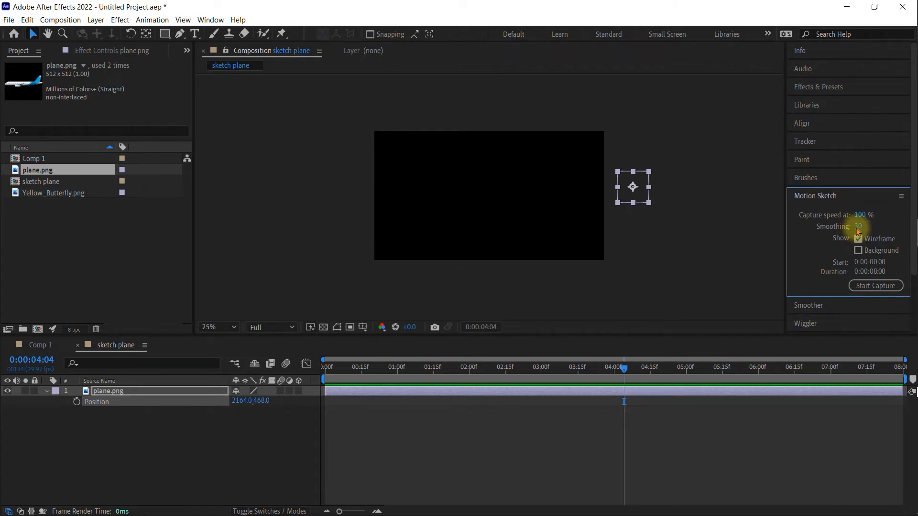
pyautogui.click(875, 285)
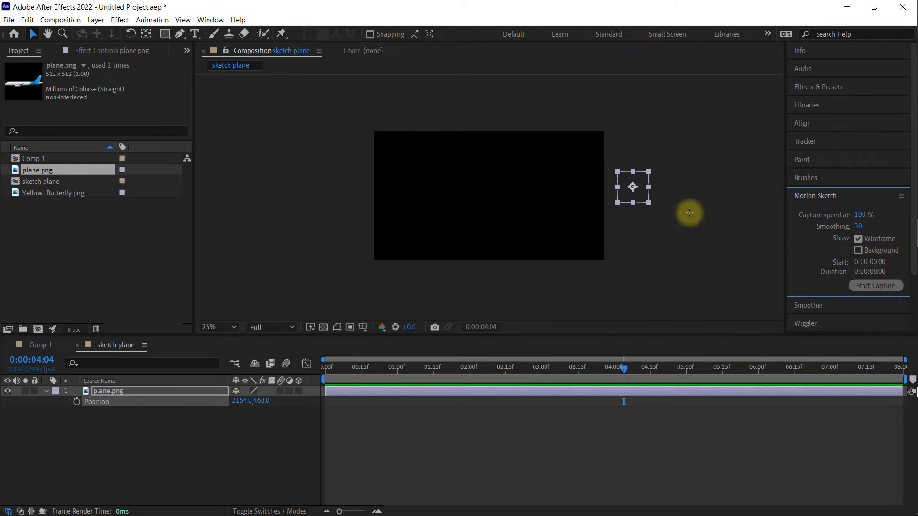
pyautogui.moveTo(634, 186)
pyautogui.mouseDown()
pyautogui.moveTo(583, 154)
pyautogui.moveTo(526, 207)
pyautogui.moveTo(492, 217)
pyautogui.moveTo(463, 210)
pyautogui.moveTo(454, 195)
pyautogui.moveTo(462, 176)
pyautogui.moveTo(491, 161)
pyautogui.moveTo(516, 168)
pyautogui.moveTo(527, 197)
pyautogui.moveTo(522, 212)
pyautogui.moveTo(498, 223)
pyautogui.moveTo(334, 214)
pyautogui.mouseUp()
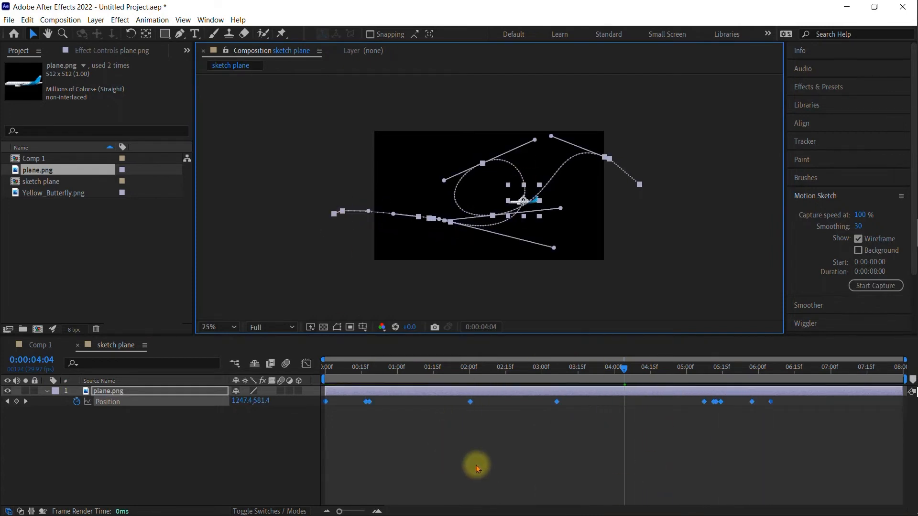
# Step: Preview the plane's sketched flight from the start, then set its Auto-Orientation to Orient Along Path
pyautogui.moveTo(381, 369); pyautogui.dragTo(293, 363)
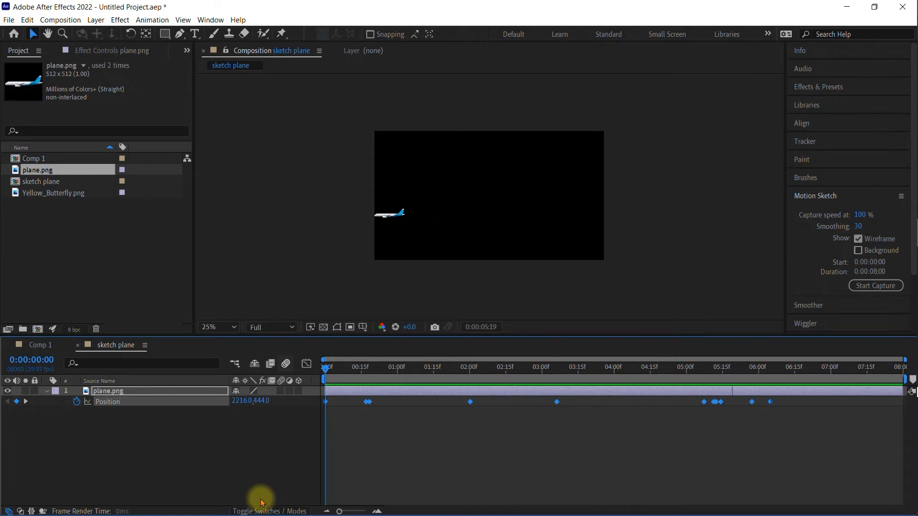
pyautogui.press('space')
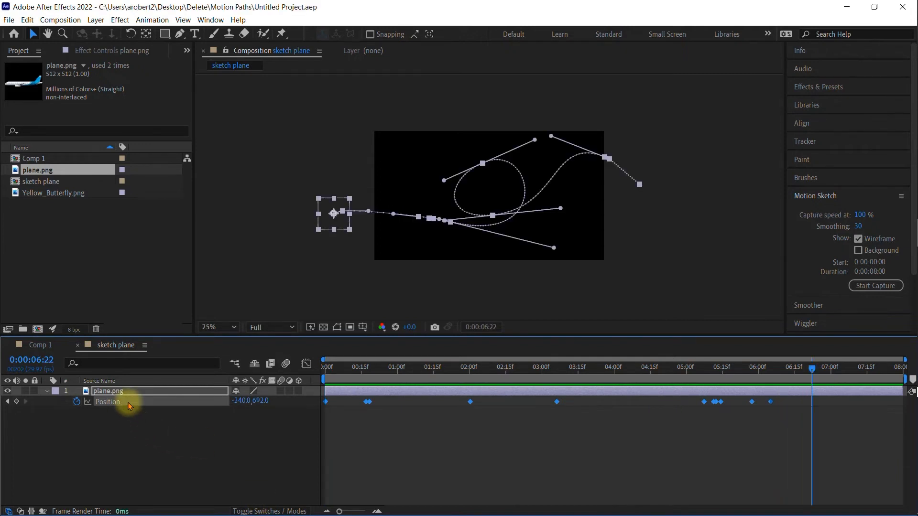
pyautogui.click(95, 19)
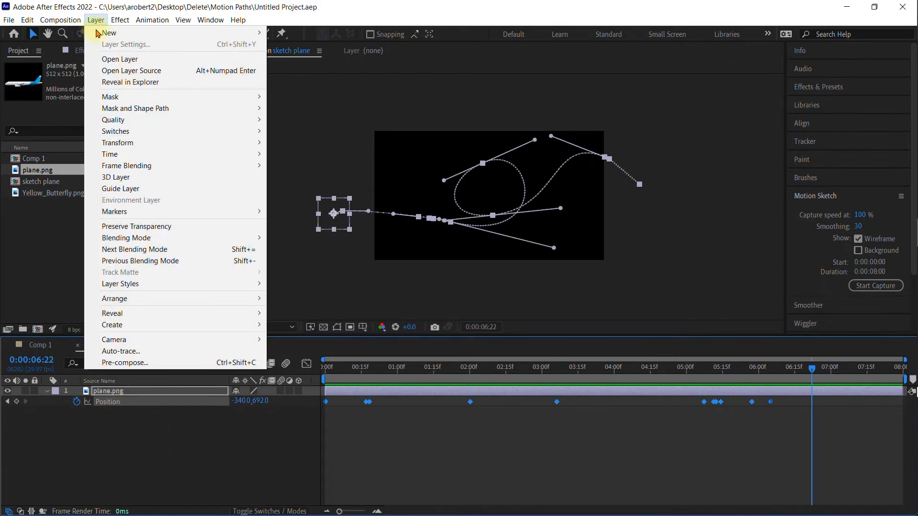
pyautogui.moveTo(121, 142)
pyautogui.click(338, 317)
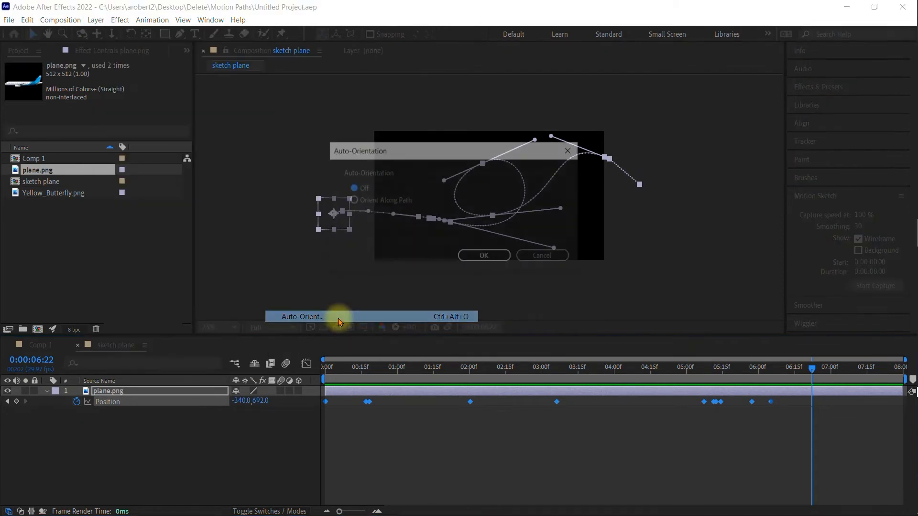
pyautogui.click(352, 200)
pyautogui.click(485, 257)
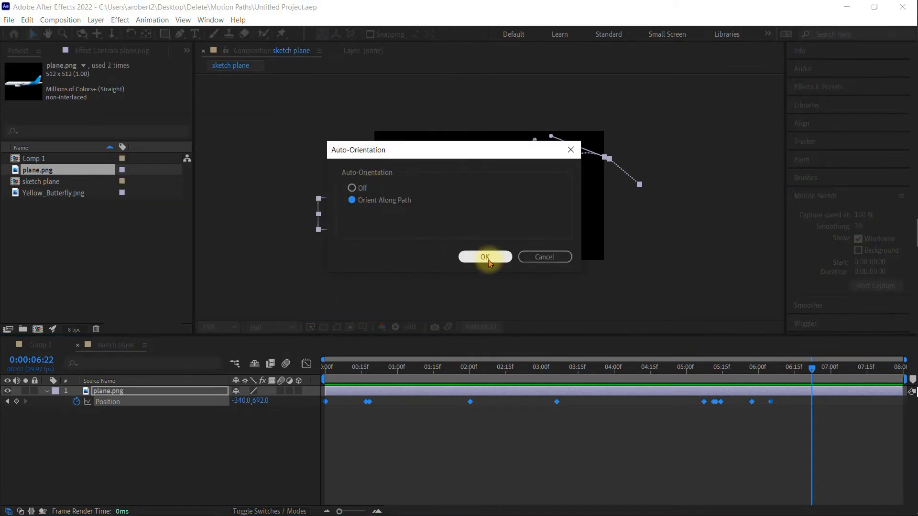
# Step: Set the plane's Rotation to 182° so it flies nose-first along the path, and preview the flight from the start
pyautogui.click(410, 367)
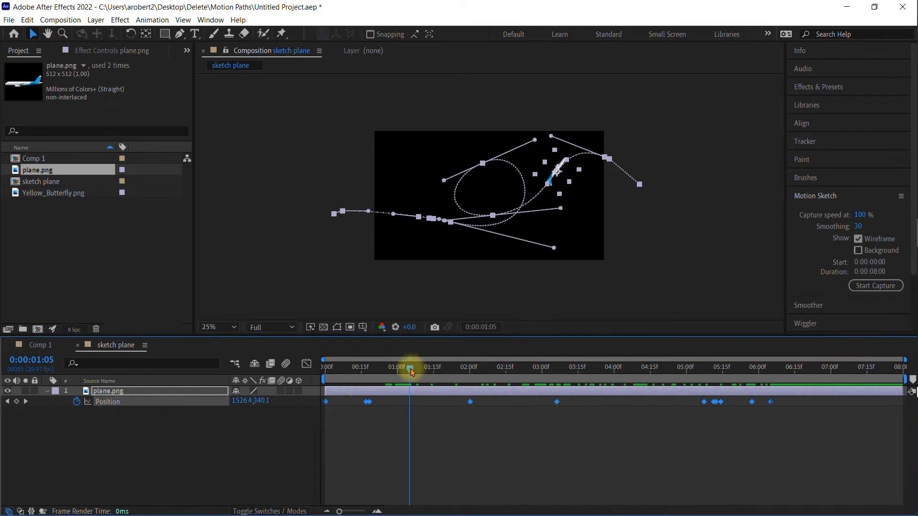
pyautogui.moveTo(412, 372); pyautogui.dragTo(416, 373)
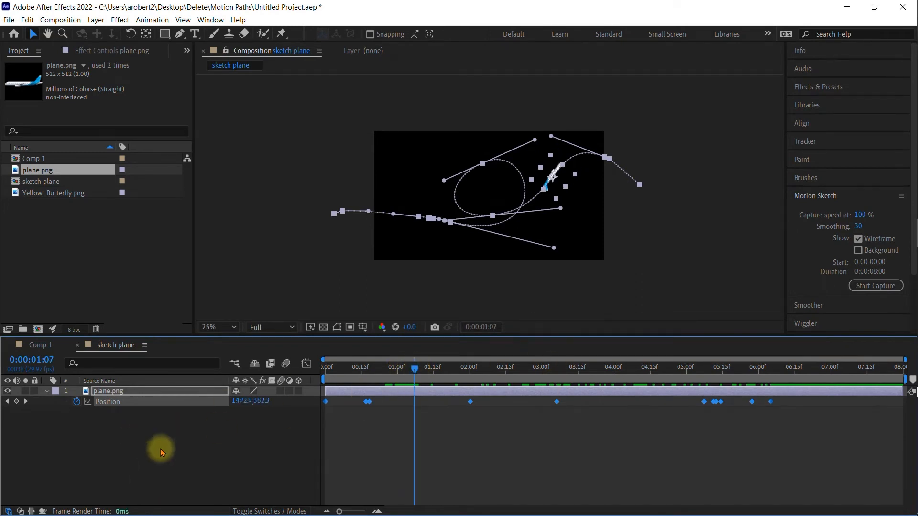
pyautogui.press('.')
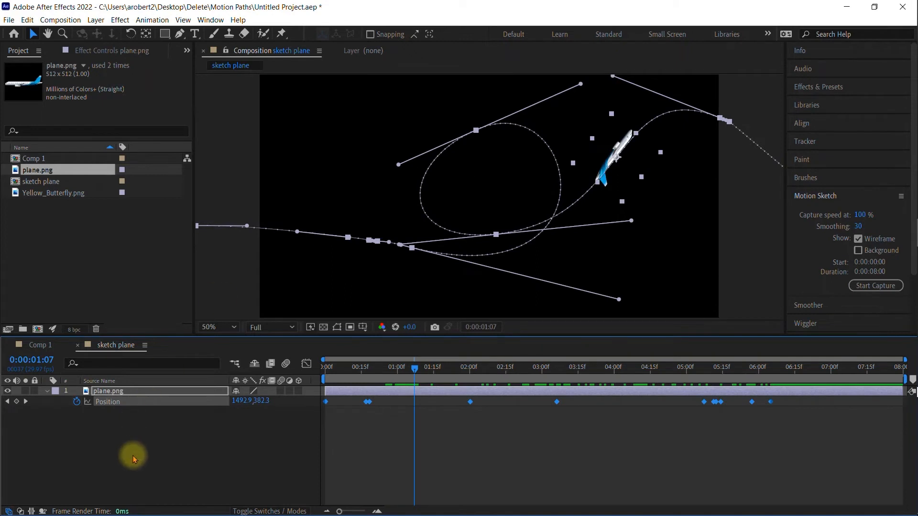
pyautogui.press('r')
pyautogui.moveTo(248, 401); pyautogui.dragTo(268, 399)
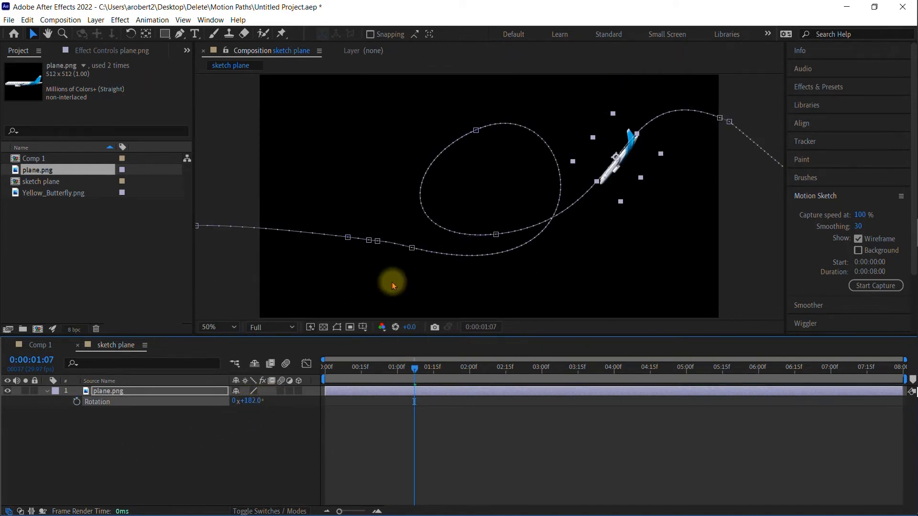
pyautogui.press(',')
pyautogui.press('Home')
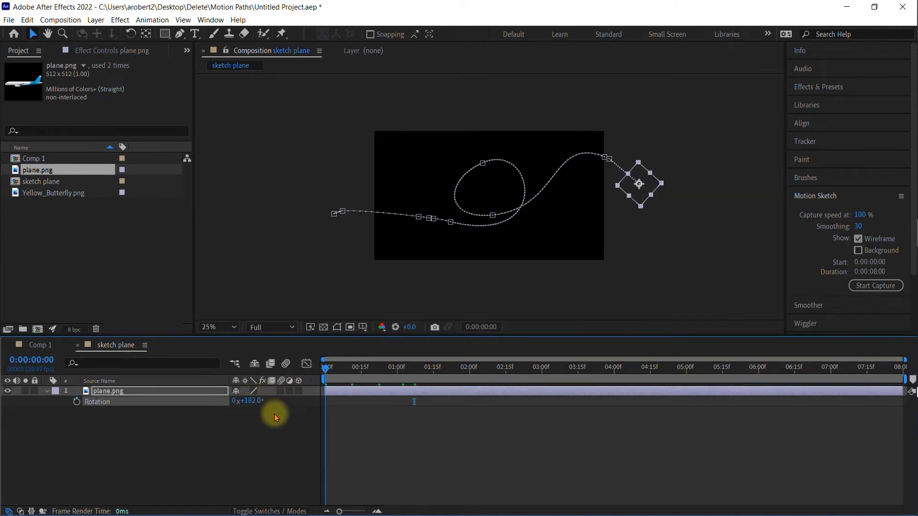
pyautogui.press('space')
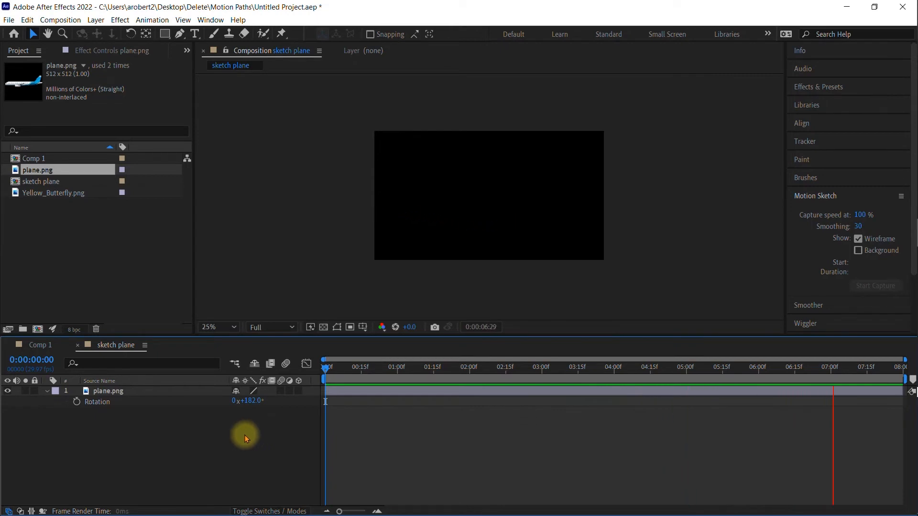
# Step: Place Yellow_Butterfly.png in the centre of the new 8-second Comp 3 and scale it down to about one-eighth of the frame's width
pyautogui.click(78, 252)
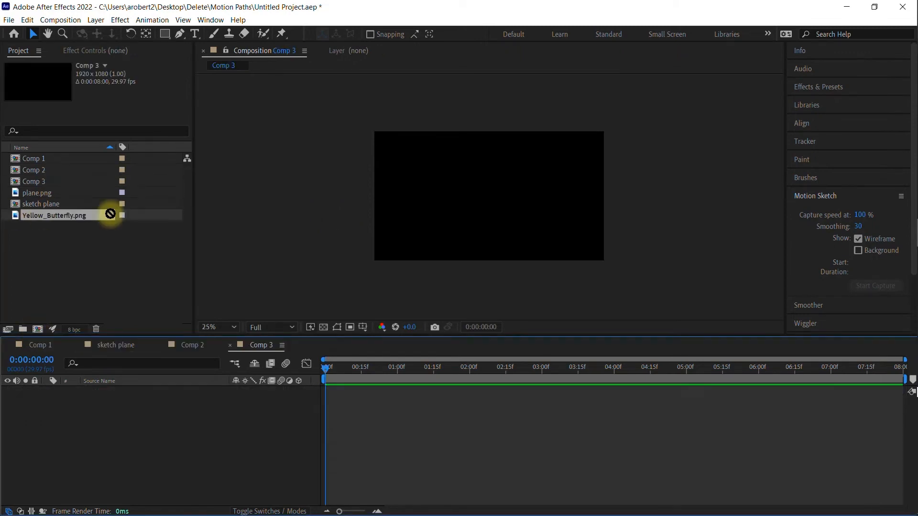
pyautogui.moveTo(109, 215); pyautogui.dragTo(494, 193)
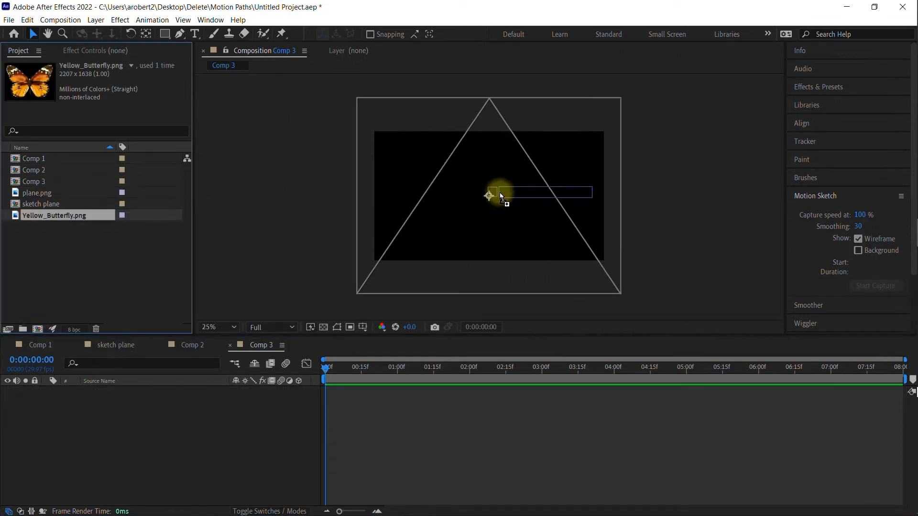
pyautogui.moveTo(348, 271); pyautogui.dragTo(349, 272)
pyautogui.press('s')
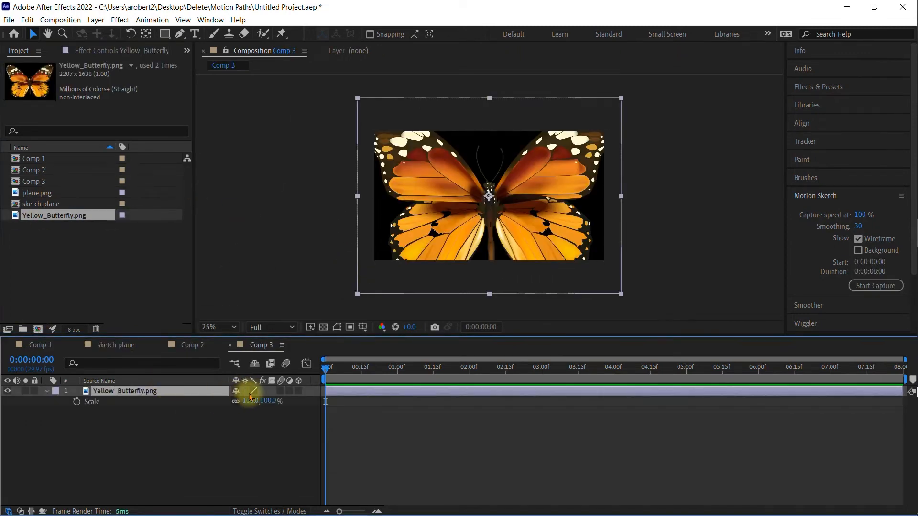
pyautogui.moveTo(246, 402); pyautogui.dragTo(189, 398)
# Step: Reveal the butterfly's Position and capture a looping Motion Sketch path around the frame that ends near its starting point
pyautogui.press('p')
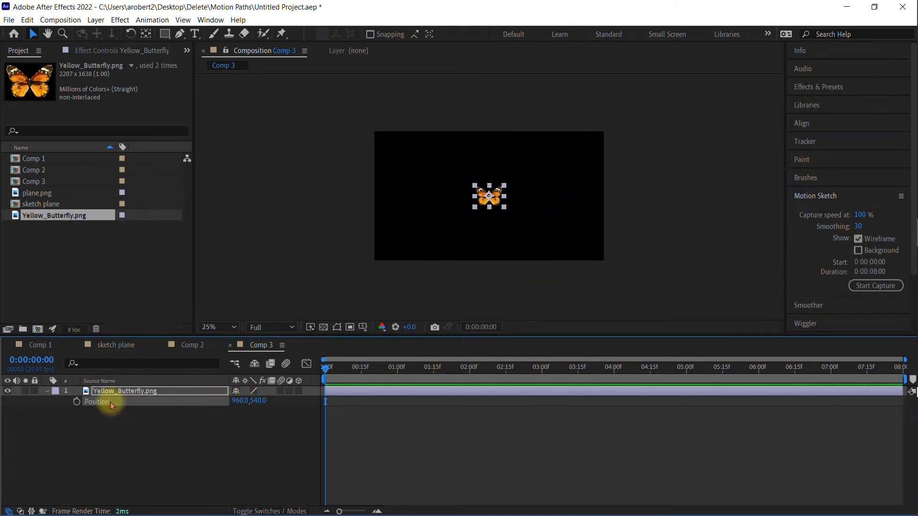
pyautogui.click(866, 285)
pyautogui.moveTo(497, 201)
pyautogui.mouseDown()
pyautogui.moveTo(479, 183)
pyautogui.moveTo(514, 167)
pyautogui.moveTo(508, 203)
pyautogui.moveTo(480, 213)
pyautogui.moveTo(449, 204)
pyautogui.moveTo(433, 172)
pyautogui.moveTo(442, 149)
pyautogui.moveTo(463, 156)
pyautogui.moveTo(467, 212)
pyautogui.moveTo(532, 237)
pyautogui.moveTo(561, 234)
pyautogui.moveTo(583, 189)
pyautogui.moveTo(569, 156)
pyautogui.moveTo(511, 133)
pyautogui.moveTo(462, 130)
pyautogui.moveTo(416, 144)
pyautogui.moveTo(406, 204)
pyautogui.moveTo(421, 236)
pyautogui.moveTo(486, 261)
pyautogui.moveTo(524, 254)
pyautogui.moveTo(540, 228)
pyautogui.moveTo(538, 211)
pyautogui.moveTo(507, 201)
pyautogui.mouseUp()
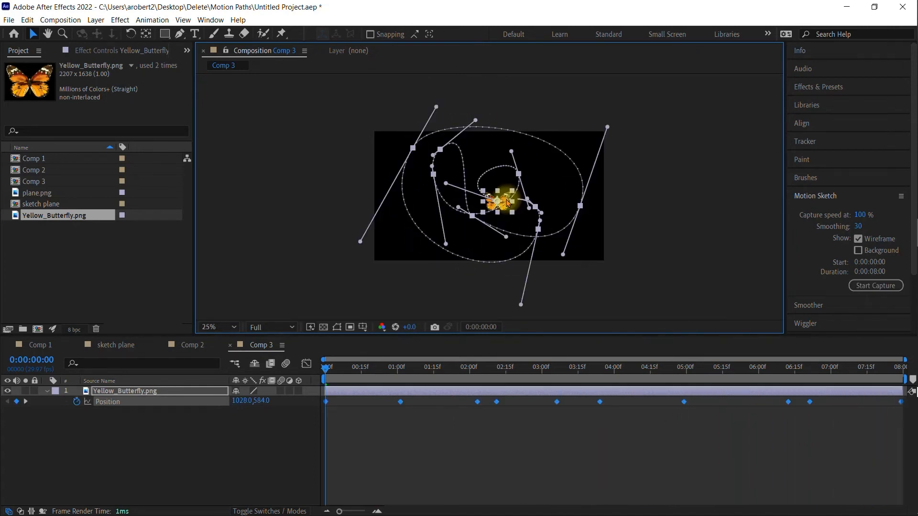
# Step: Move the path's first keyframe onto its last one, at 1111, 563, and level its direction handle to close the loop smoothly
pyautogui.scroll(2, 513, 214)
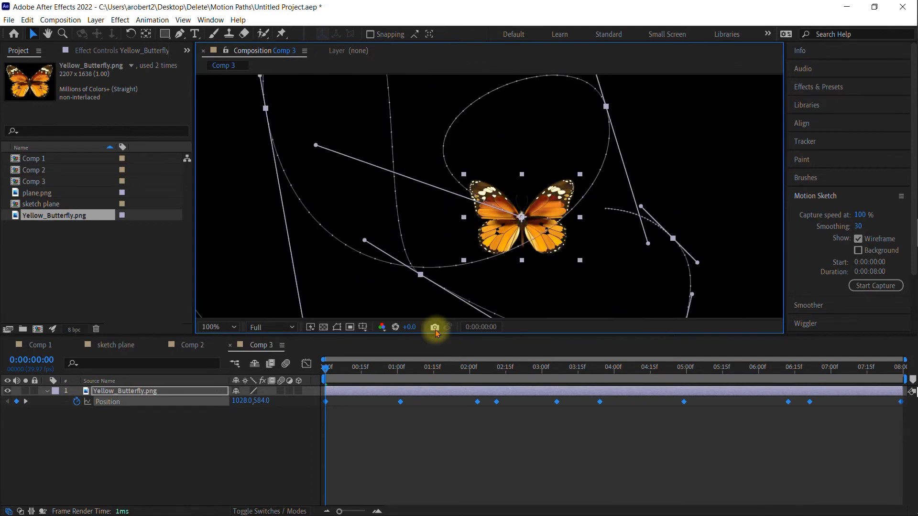
pyautogui.moveTo(541, 371); pyautogui.dragTo(531, 372)
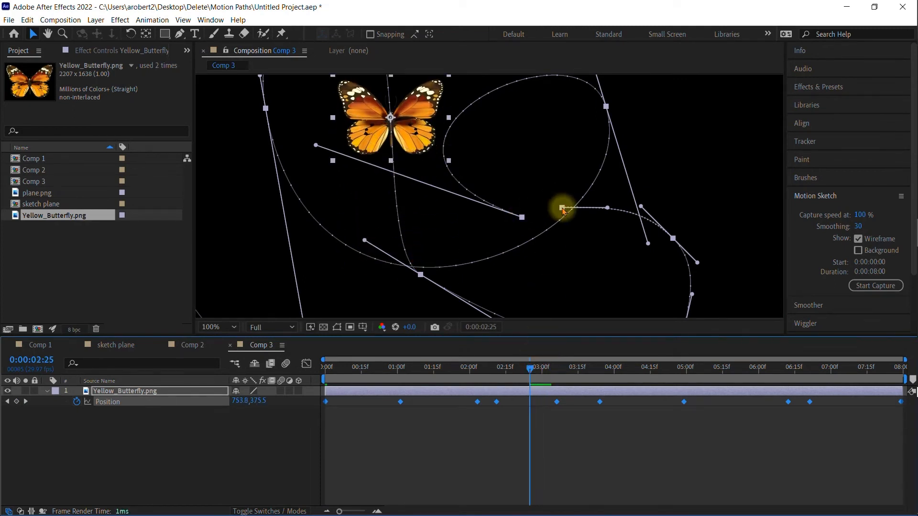
pyautogui.click(543, 164)
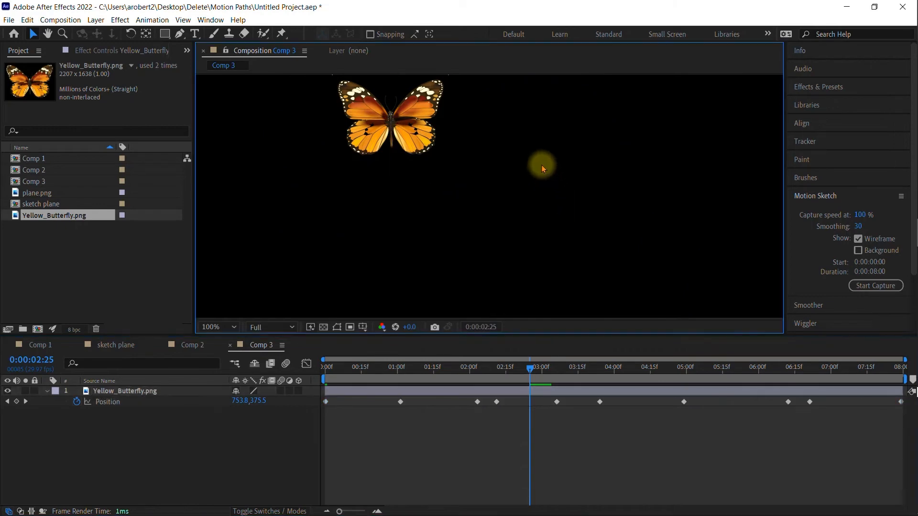
pyautogui.click(528, 390)
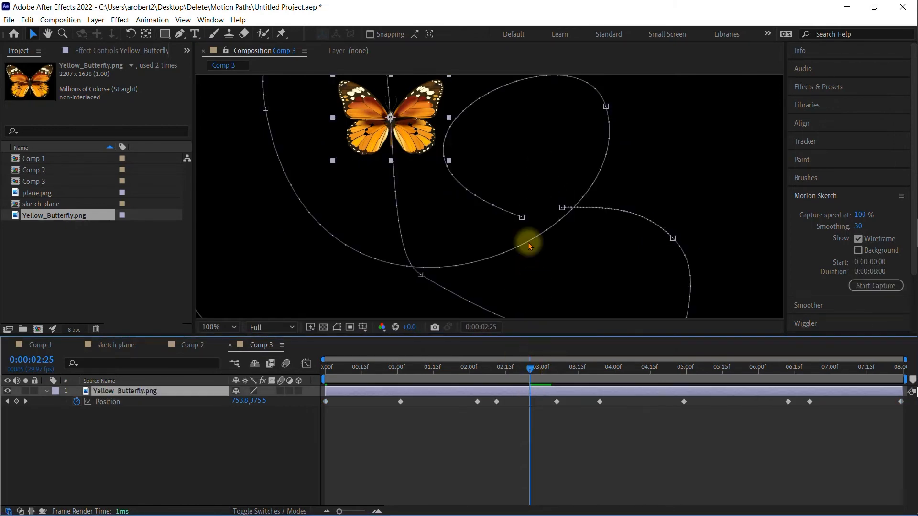
pyautogui.click(522, 217)
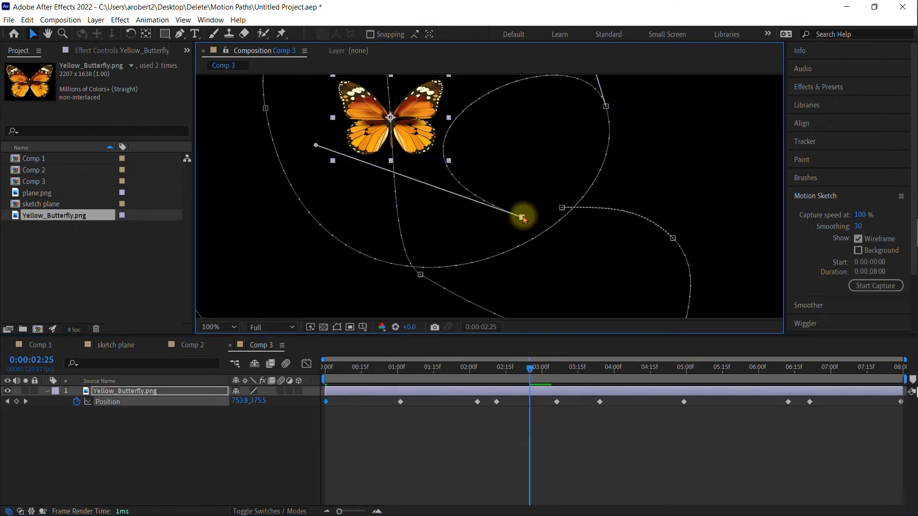
pyautogui.moveTo(523, 219); pyautogui.dragTo(562, 207)
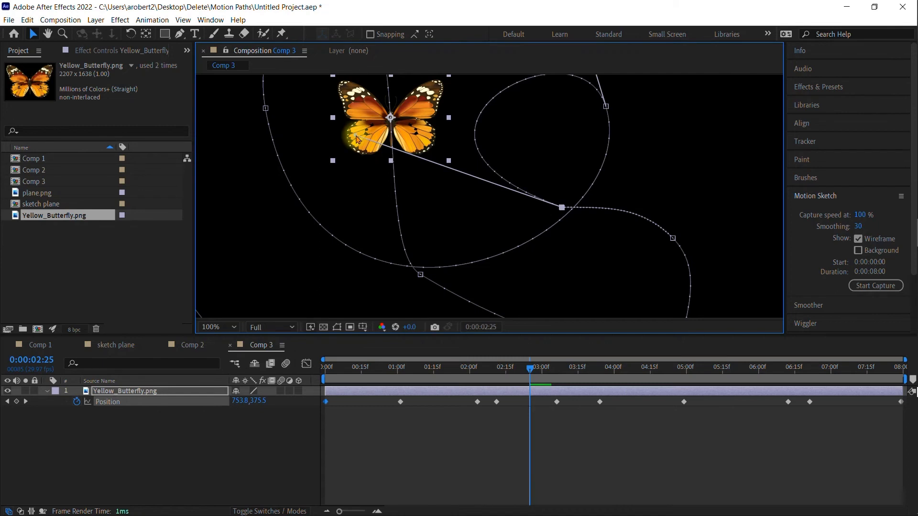
pyautogui.moveTo(357, 139); pyautogui.dragTo(318, 205)
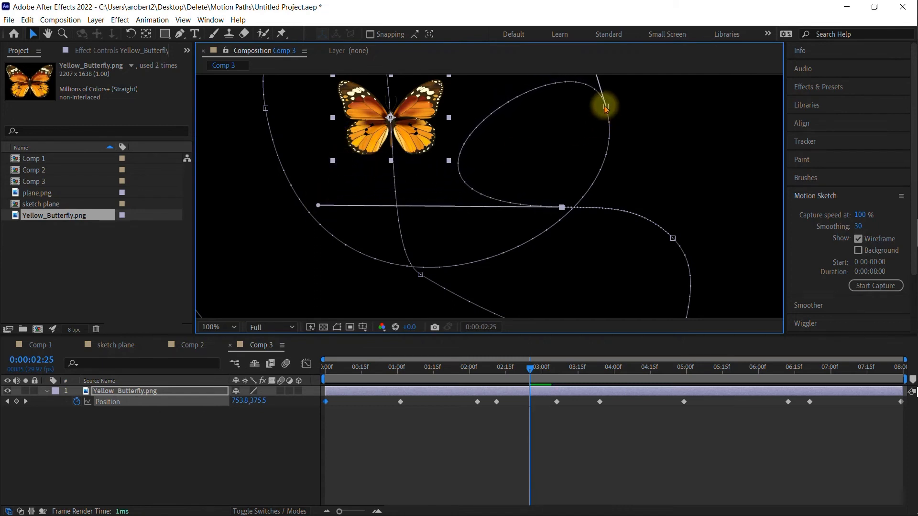
pyautogui.scroll(-3, 491, 290)
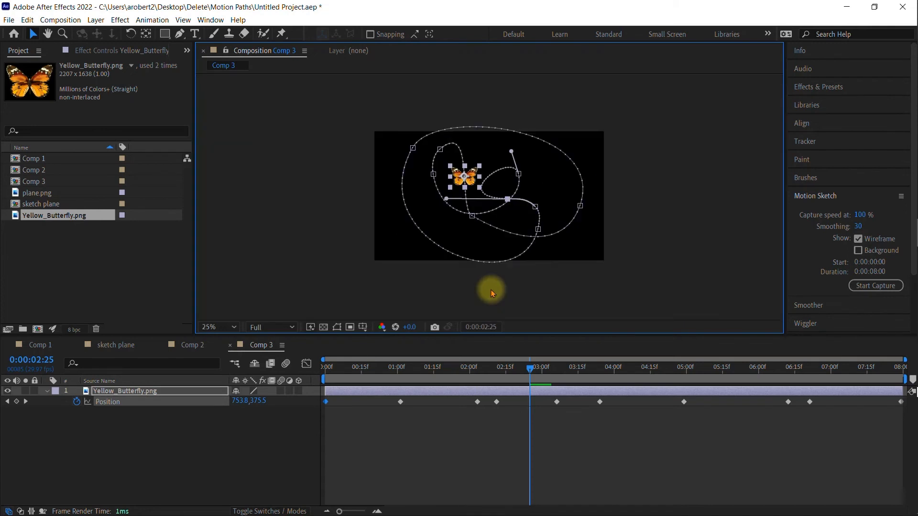
# Step: Preview the butterfly's looping flight from the start of the composition
pyautogui.moveTo(476, 369); pyautogui.dragTo(275, 349)
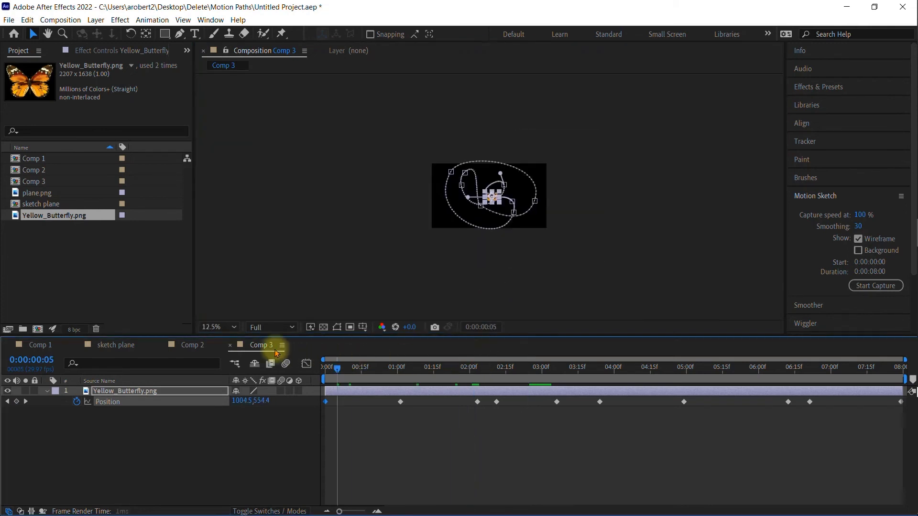
pyautogui.click(339, 242)
pyautogui.scroll(1, 365, 254)
pyautogui.press('space')
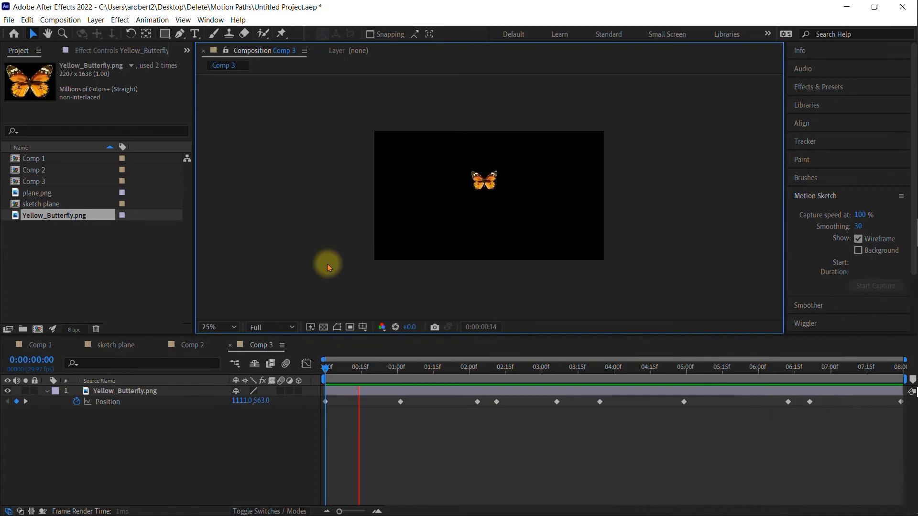
pyautogui.press('space')
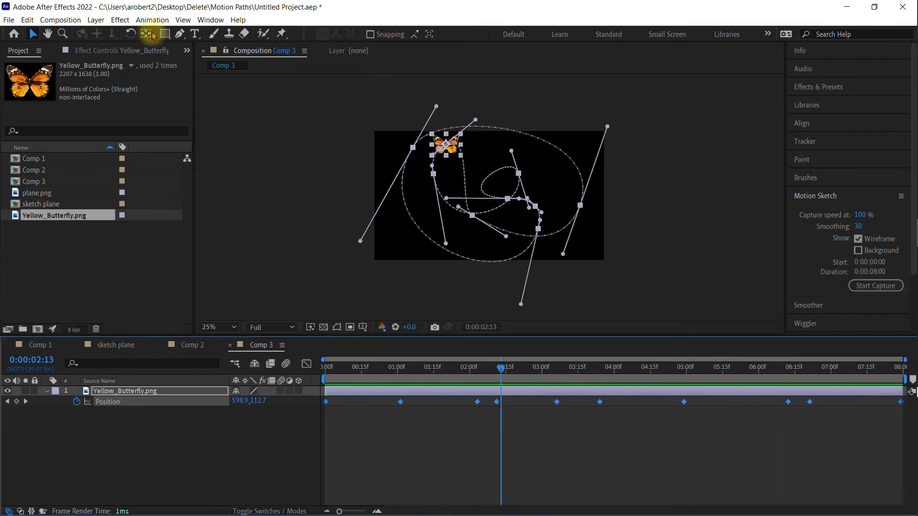
# Step: Set the butterfly layer's Auto-Orientation to Orient Along Path
pyautogui.click(96, 20)
pyautogui.moveTo(122, 143)
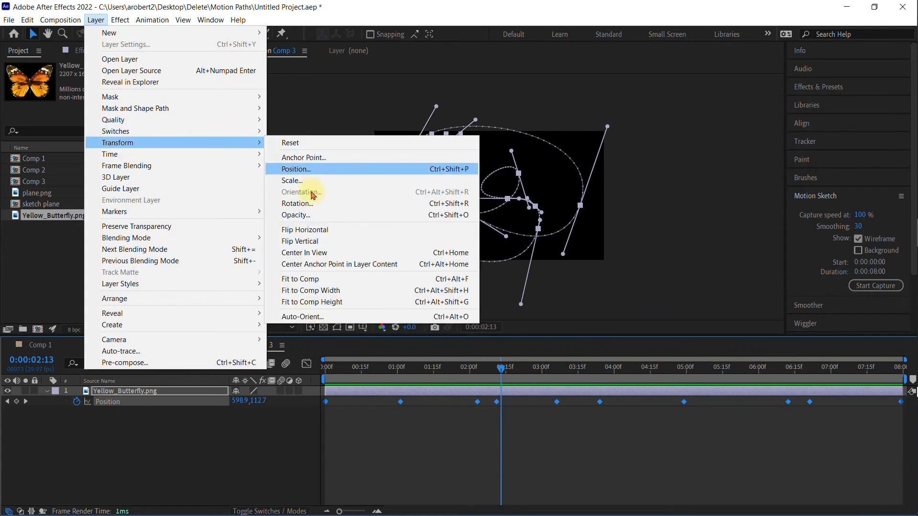
pyautogui.click(297, 316)
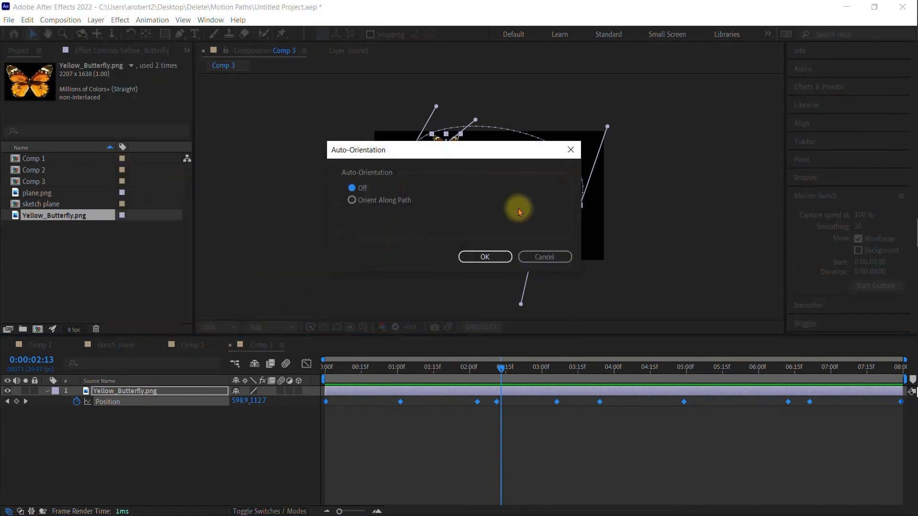
pyautogui.click(356, 204)
pyautogui.click(479, 256)
# Step: Set the butterfly's Rotation to -257° so its head leads along the path, and preview the flight
pyautogui.press('.')
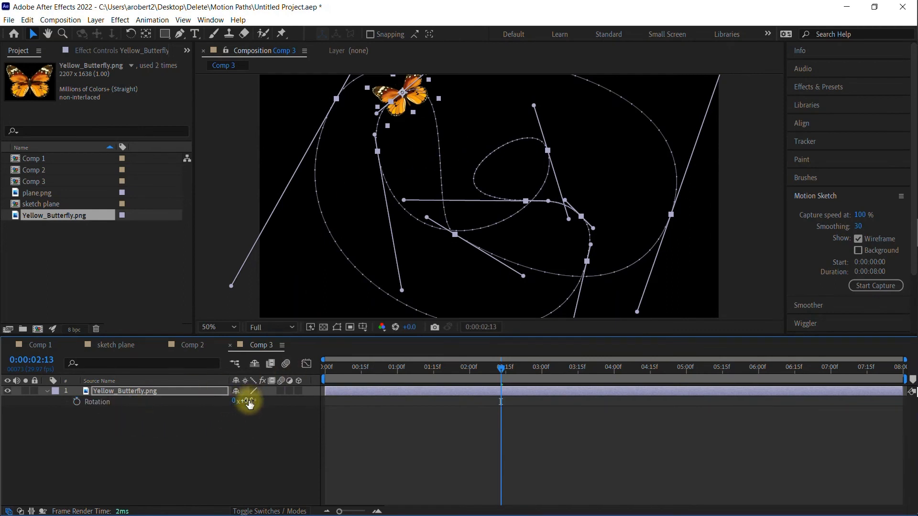
pyautogui.press('r')
pyautogui.moveTo(245, 400); pyautogui.dragTo(205, 416)
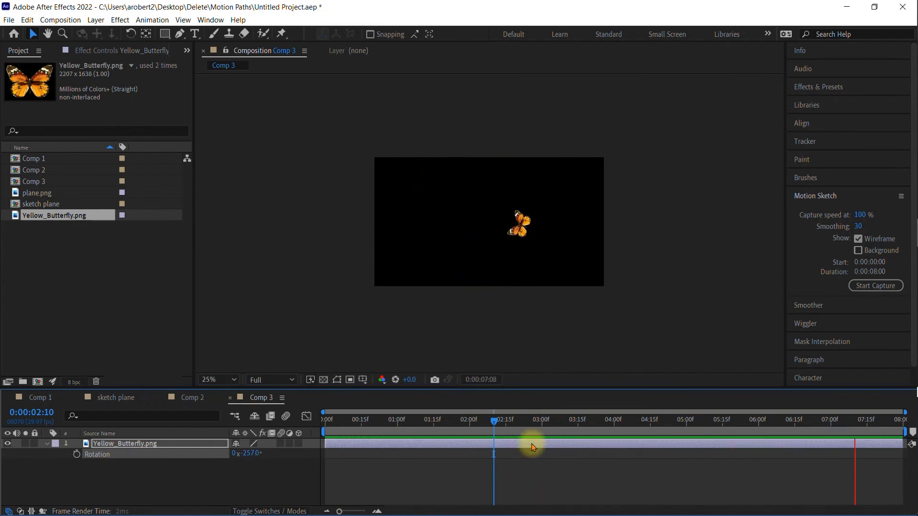
pyautogui.press('space')
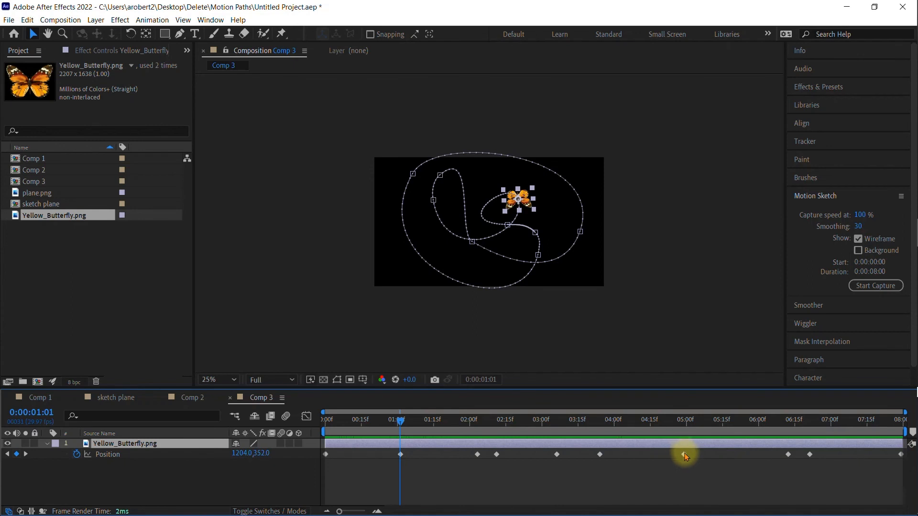
# Step: Retime five Position keyframes to about 0.6, 1.6, 4.4, 5.5 and 7.2 seconds to vary the butterfly's speed, and preview from the start
pyautogui.moveTo(684, 454); pyautogui.dragTo(718, 453)
pyautogui.moveTo(477, 454); pyautogui.dragTo(369, 454)
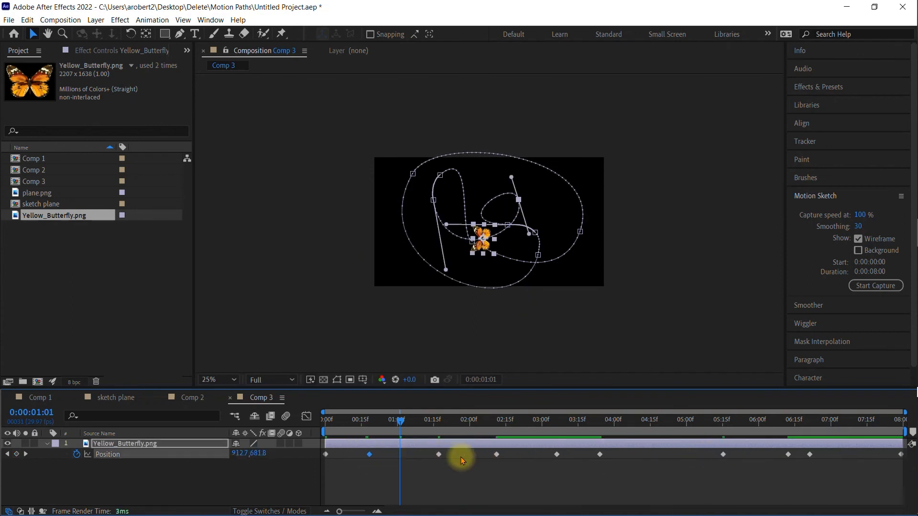
pyautogui.moveTo(809, 455); pyautogui.dragTo(837, 457)
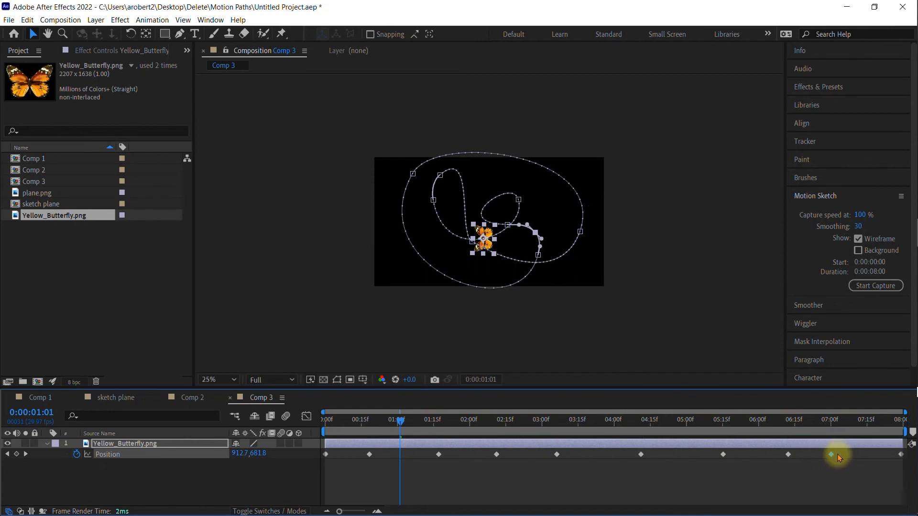
pyautogui.moveTo(400, 420); pyautogui.dragTo(280, 420)
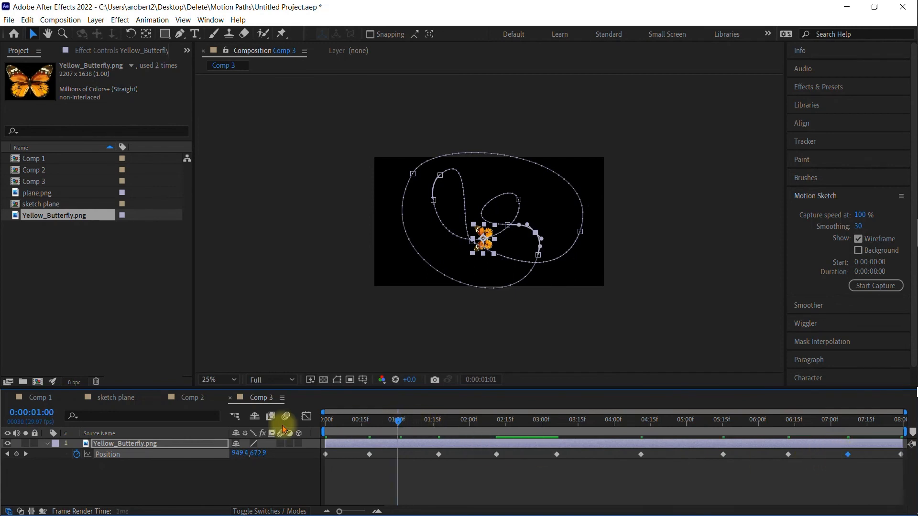
pyautogui.press('space')
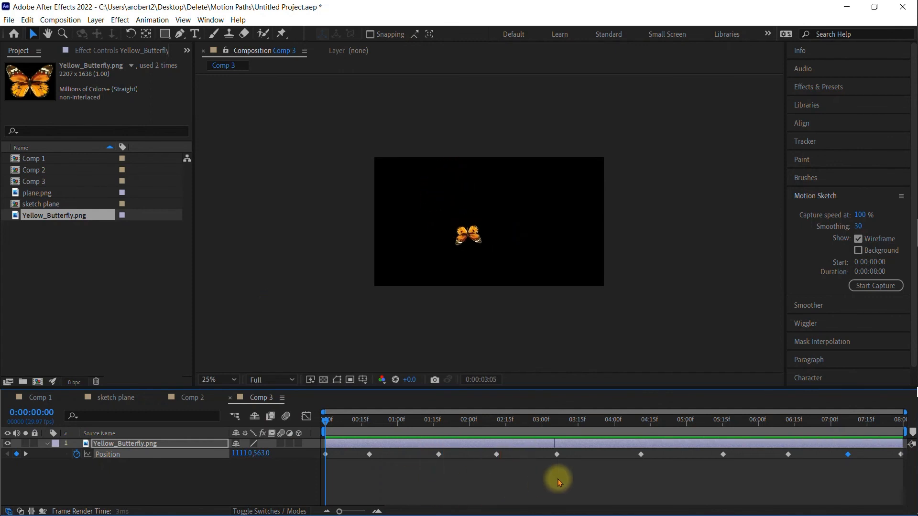
pyautogui.press('space')
# Step: Move the fourth Position keyframe to about the 2-second mark and preview the butterfly's flight from the start
pyautogui.moveTo(498, 457); pyautogui.dragTo(466, 457)
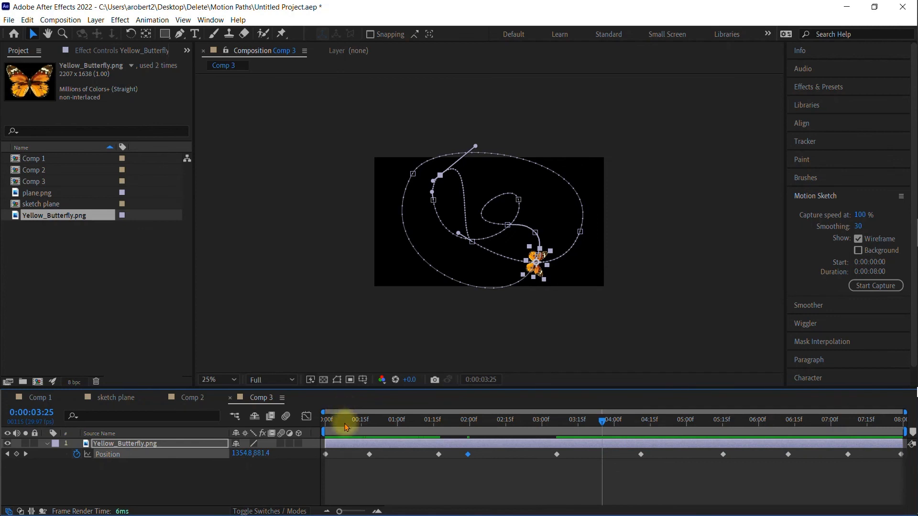
pyautogui.click(328, 429)
pyautogui.press('space')
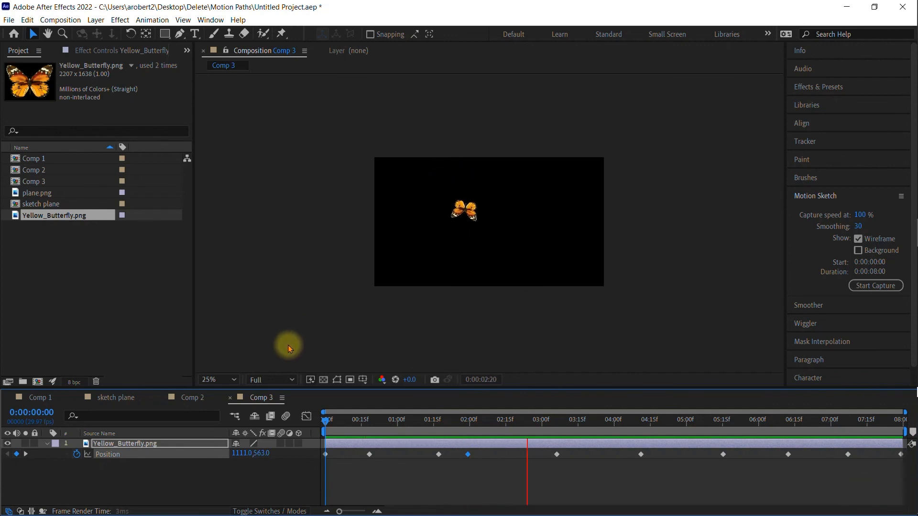
pyautogui.scroll(1, 295, 327)
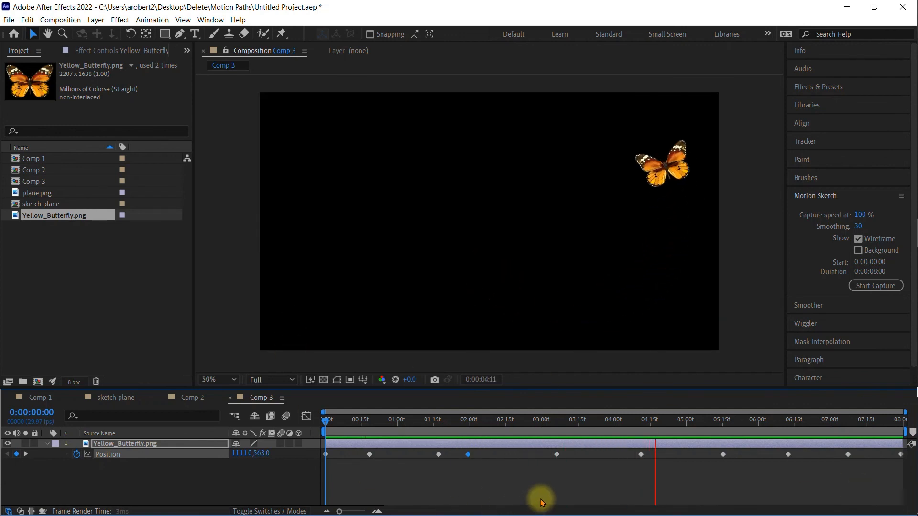